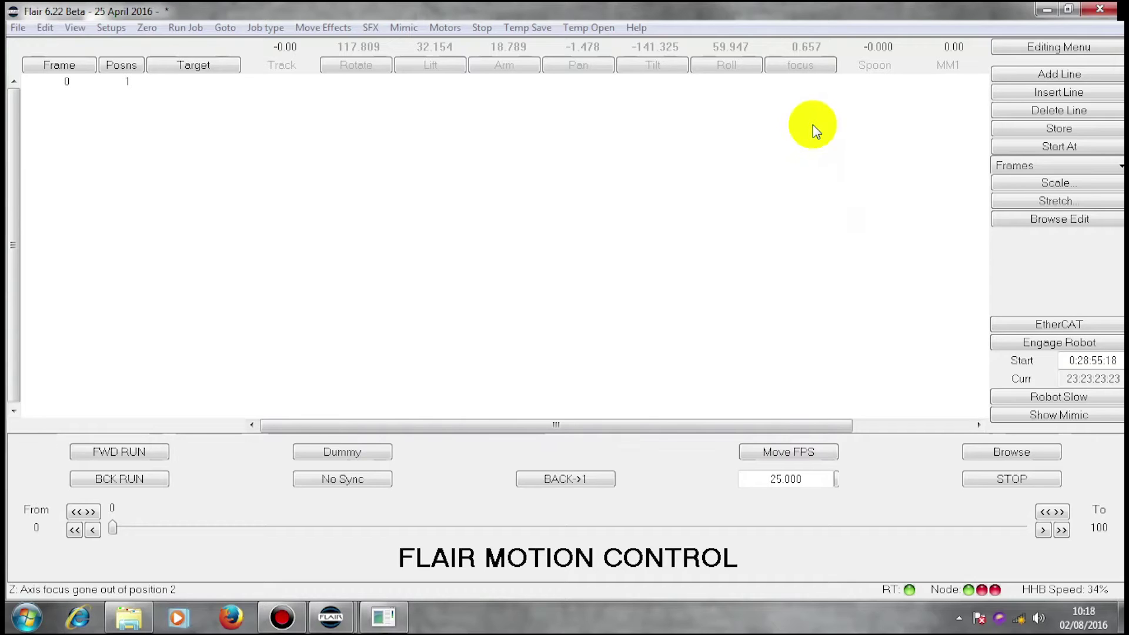
- Review the focus axis's basic Axis Setup settings and close them without changes
click(805, 70)
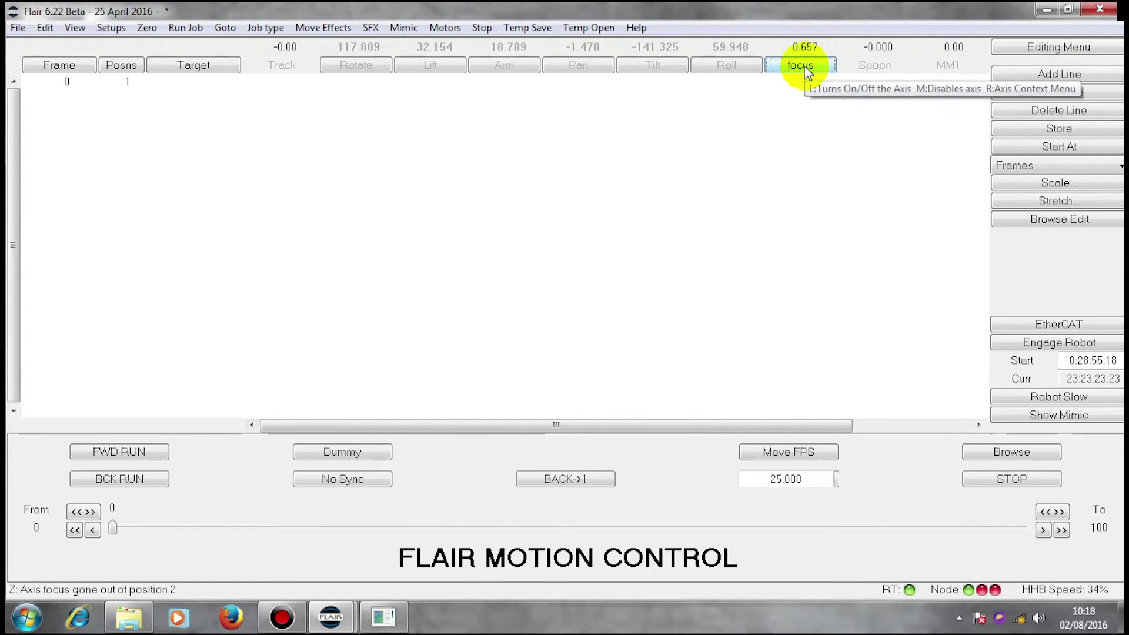
right_click(807, 69)
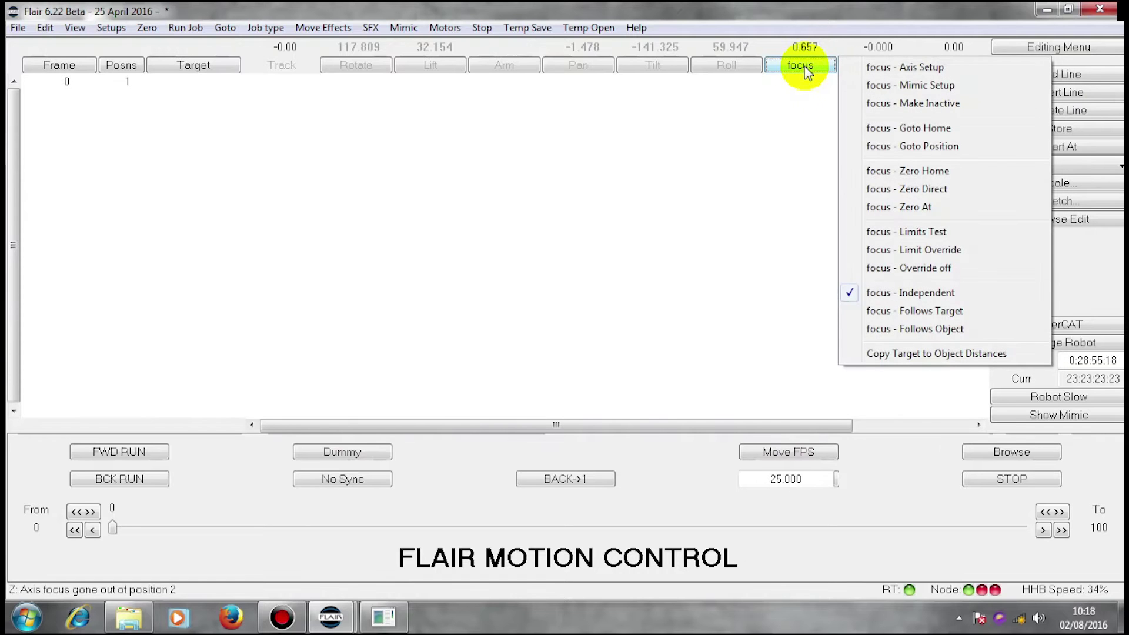
click(912, 69)
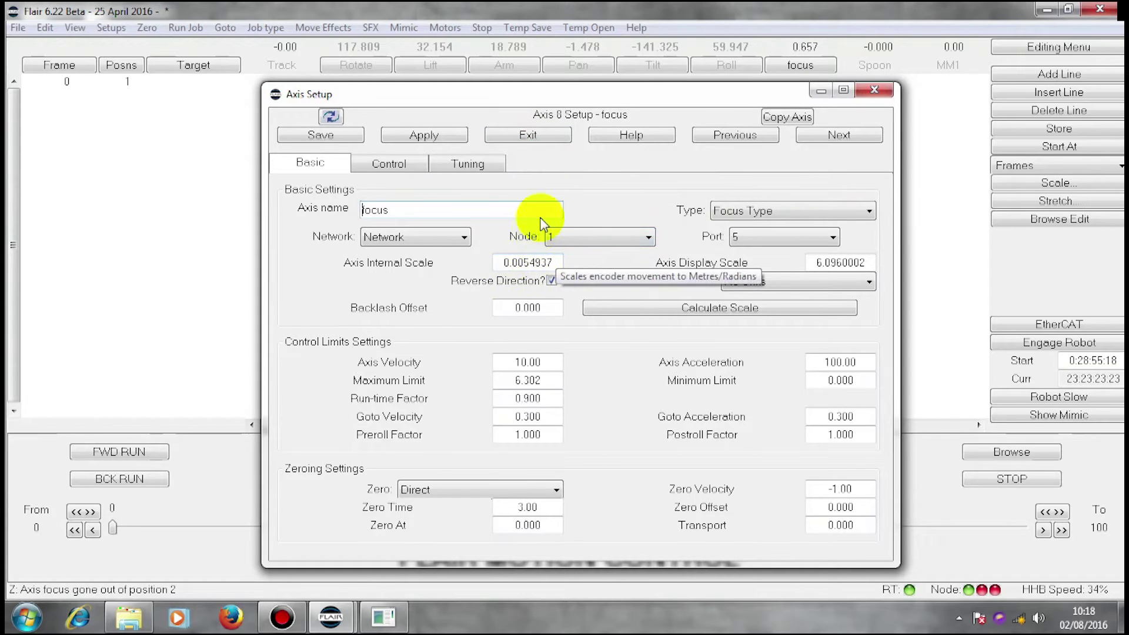
click(526, 136)
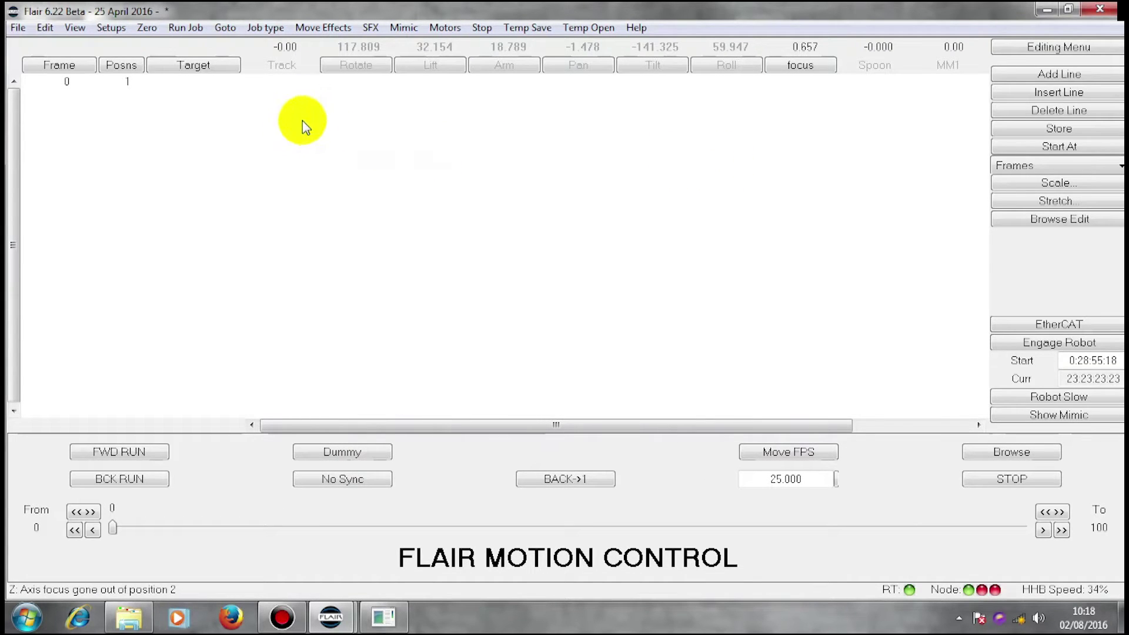
- Open the lens setup for empty lens slot 6 and move its window clear of the axis read-outs' lower area
click(113, 29)
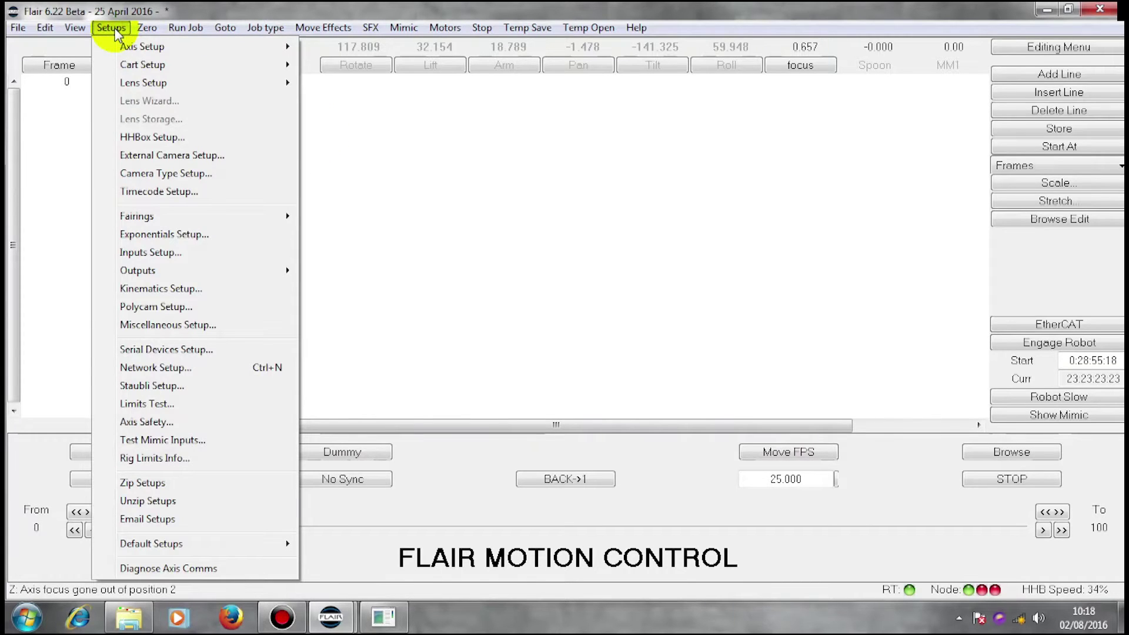
mouse_move(141, 84)
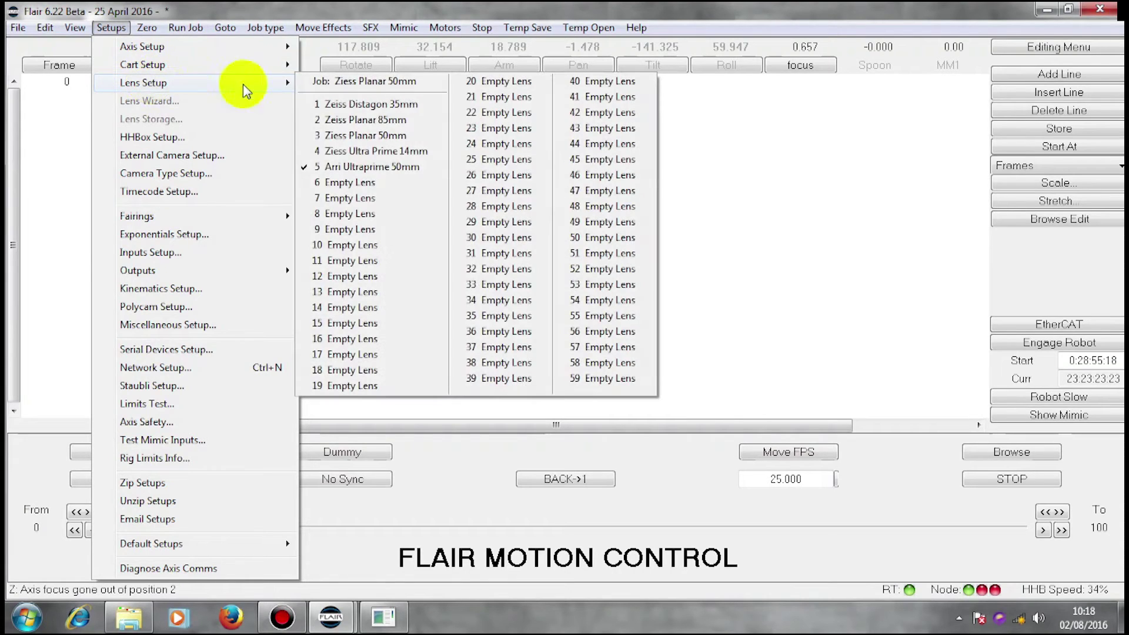
click(334, 185)
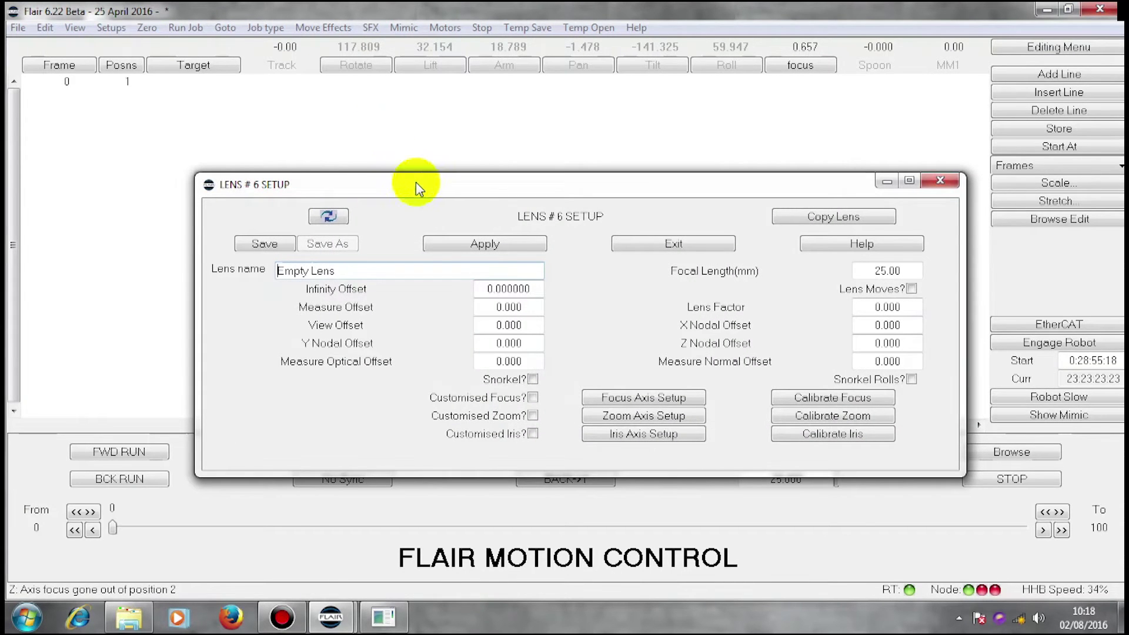
drag(612, 189, 587, 121)
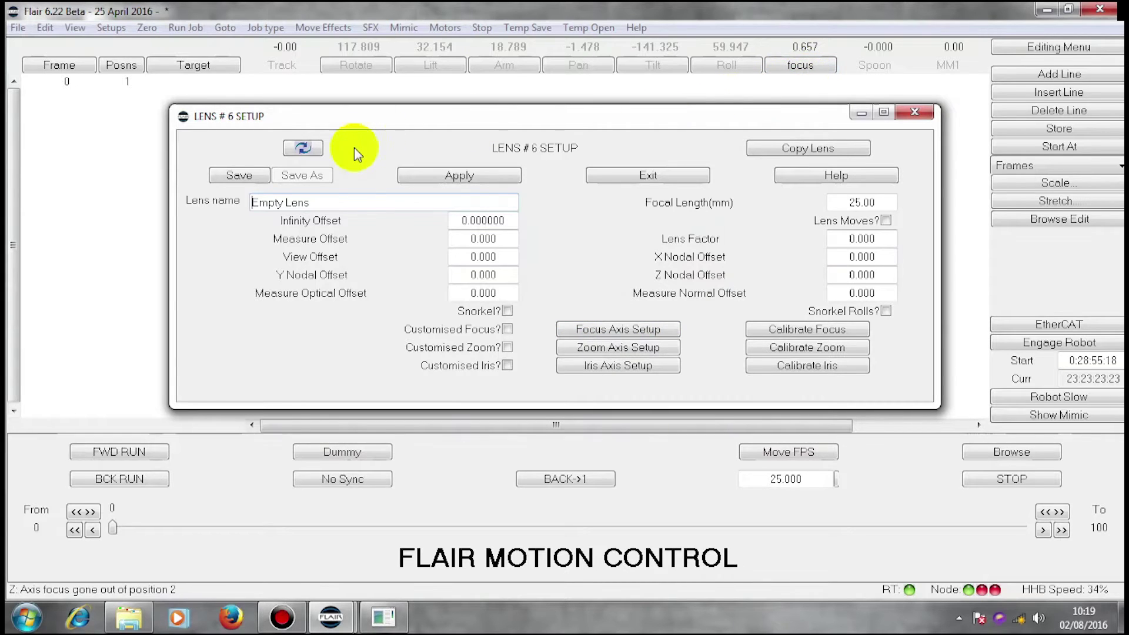
- Replace the name of lens 6 with "Arri Ultraprime 50mm"
click(316, 202)
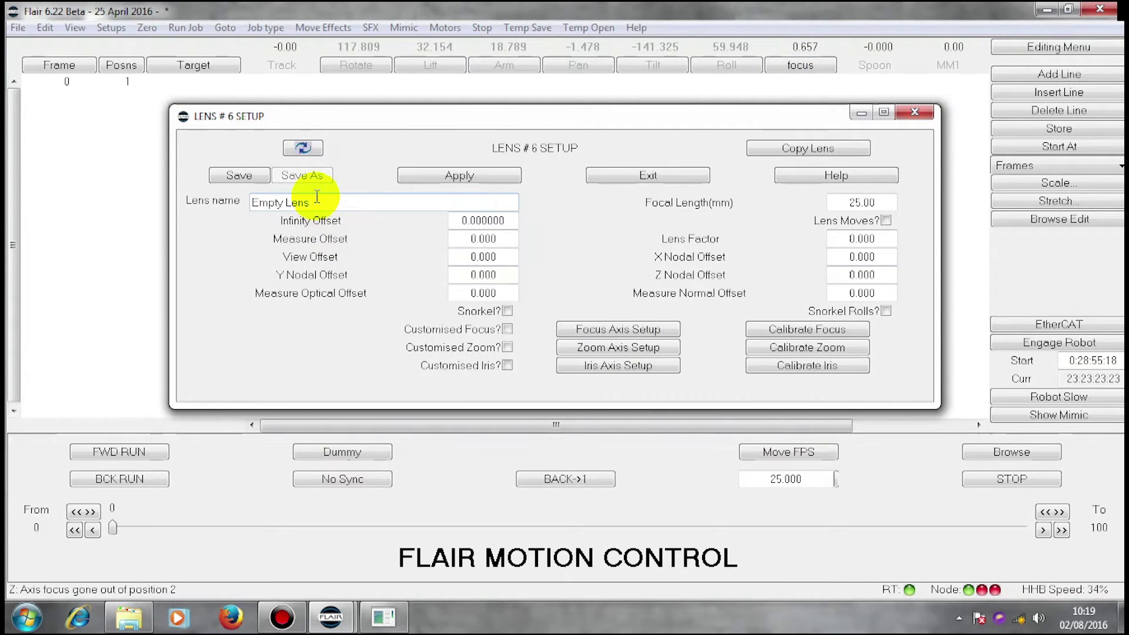
key(BackSpace)
key(BackSpace)
key(BackSpace)
key(BackSpace)
key(BackSpace)
key(BackSpace)
key(BackSpace)
key(BackSpace)
key(BackSpace)
text(Arri )
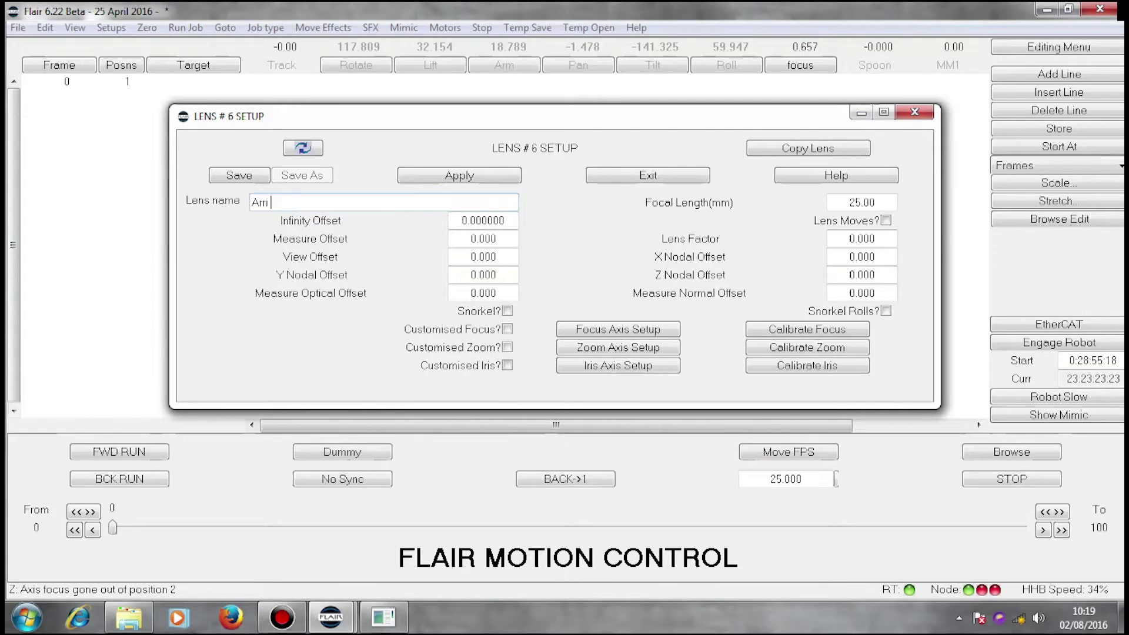
text(U)
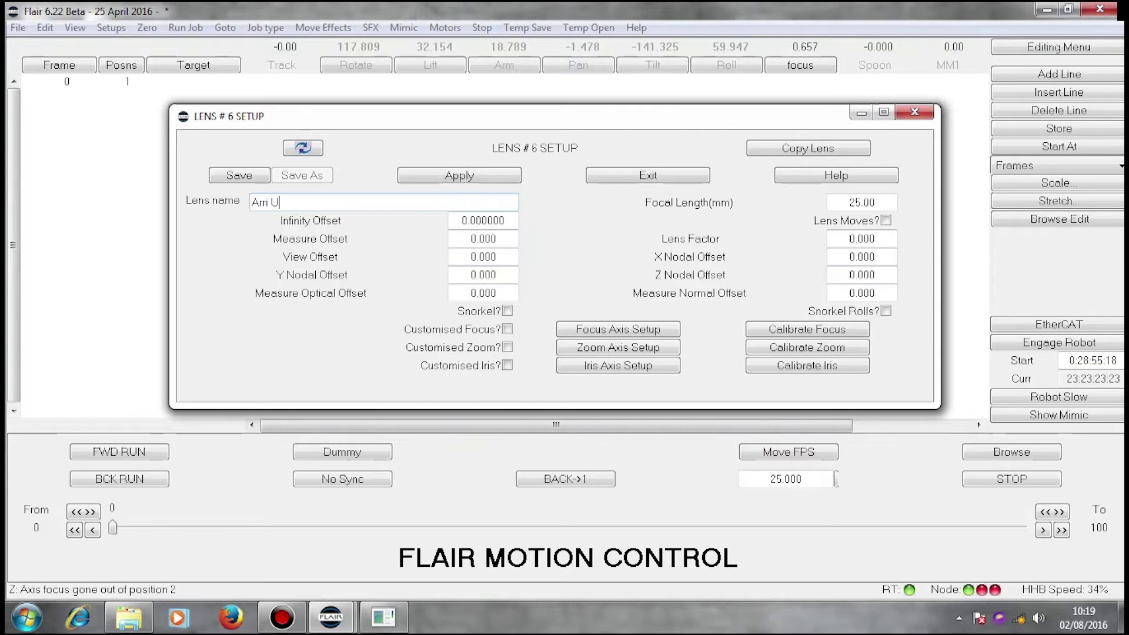
text(ltraprime 50mm)
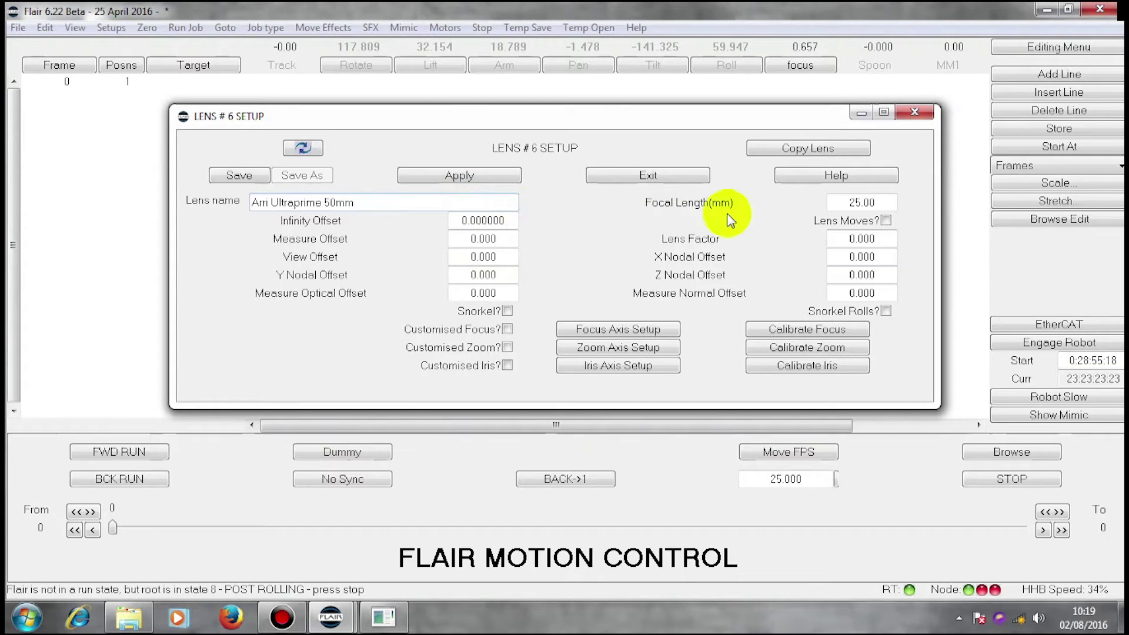
- Set the focal length of lens 6 to 50 mm
double_click(885, 202)
text(5)
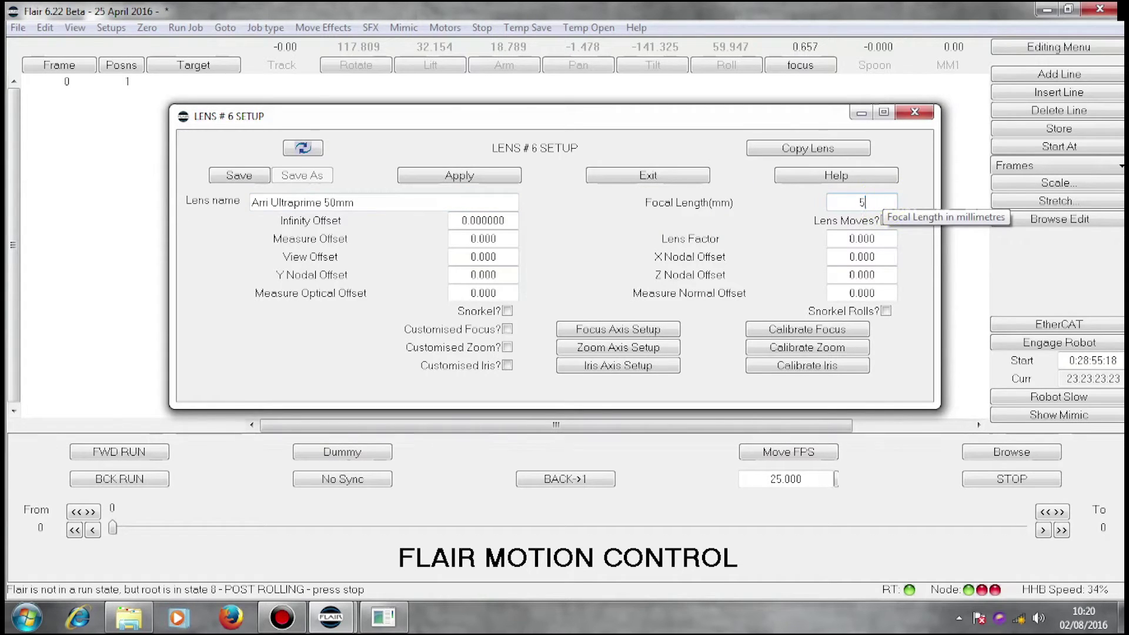
text(0.00)
double_click(885, 202)
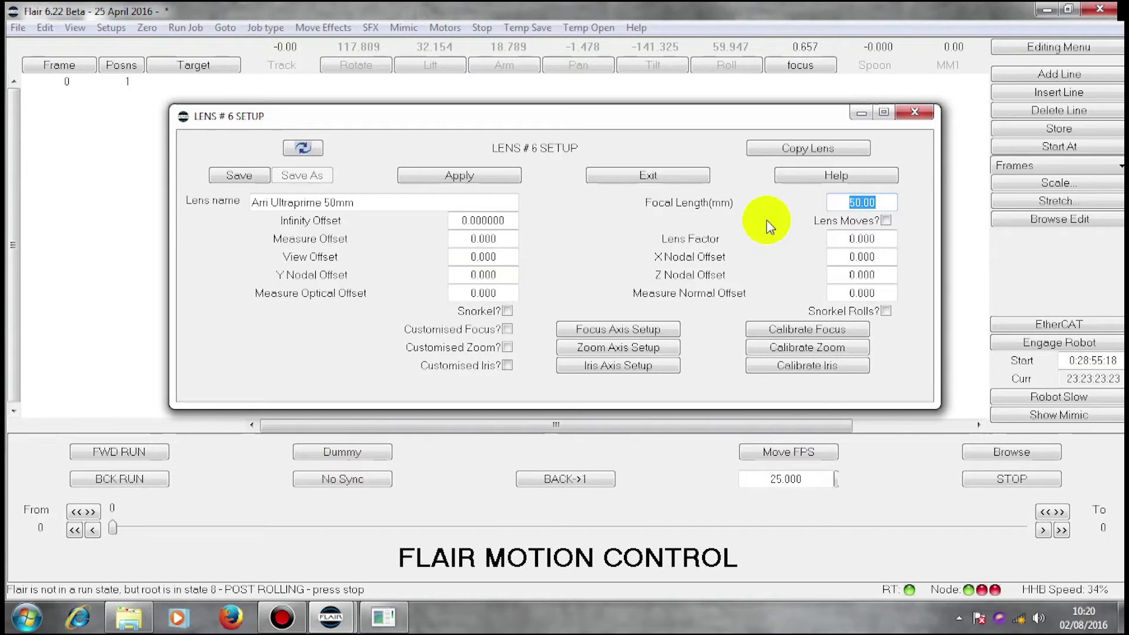
- Enable Lens Moves for lens 6 and set its lens factor to 0.1
click(886, 221)
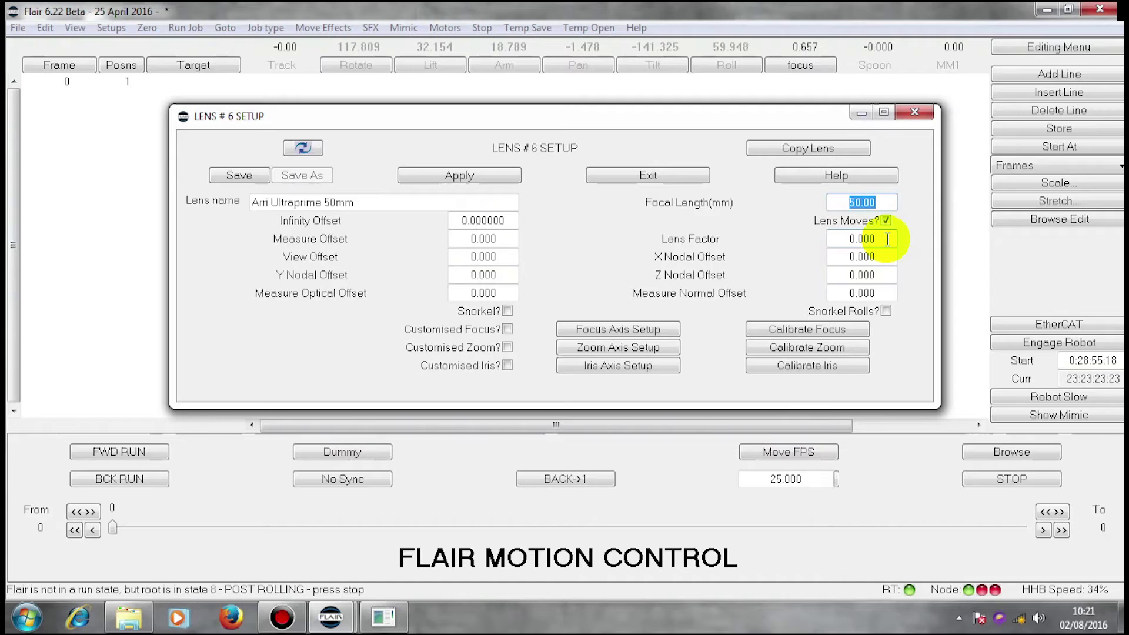
click(888, 238)
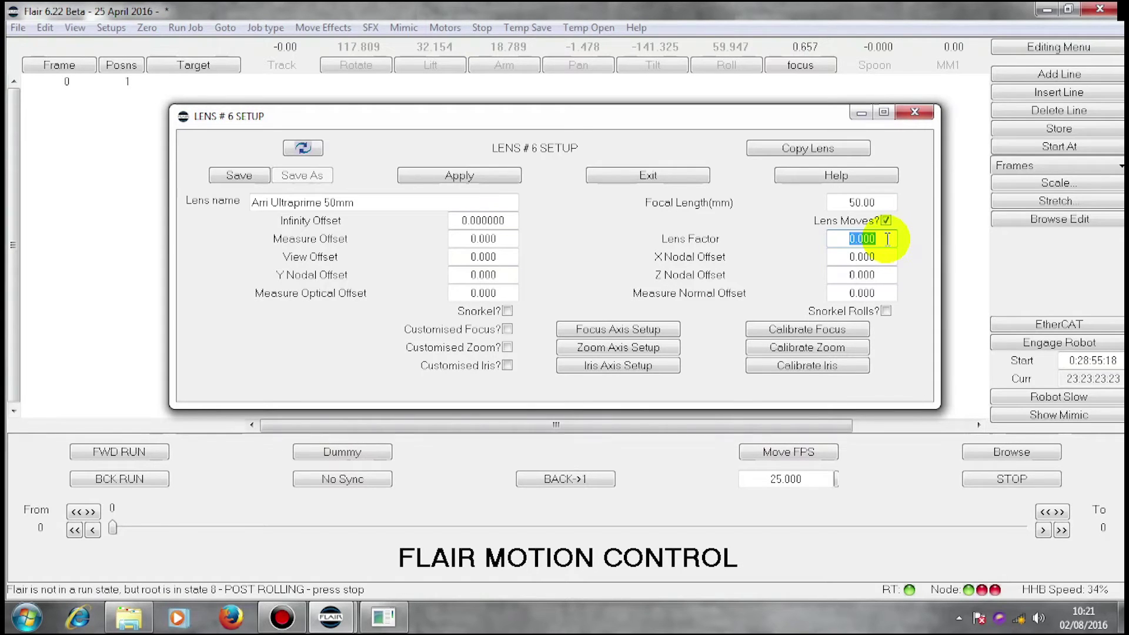
text(0.1)
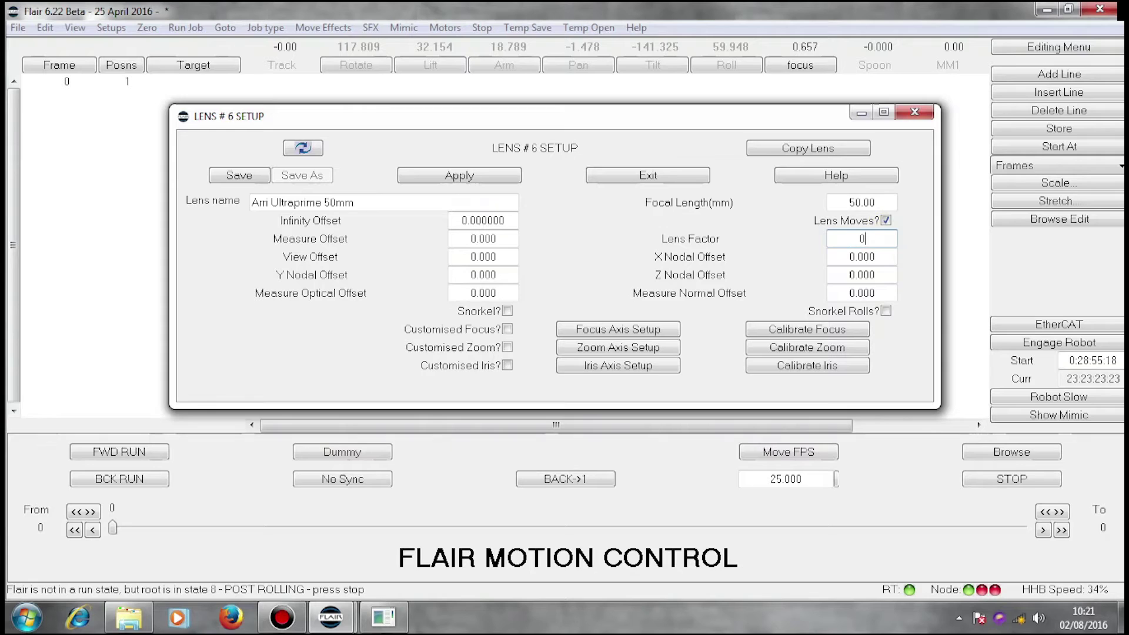
key(Return)
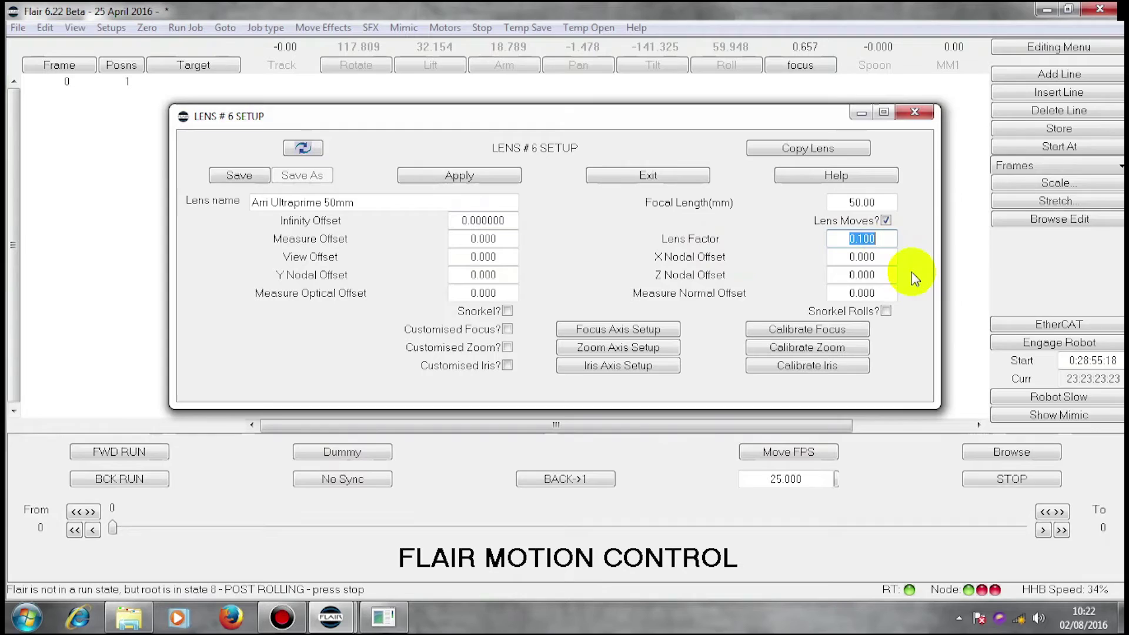
- With the lens's focus calibration open, switch off the focus axis and zero it at its current position using Zero Direct
click(808, 332)
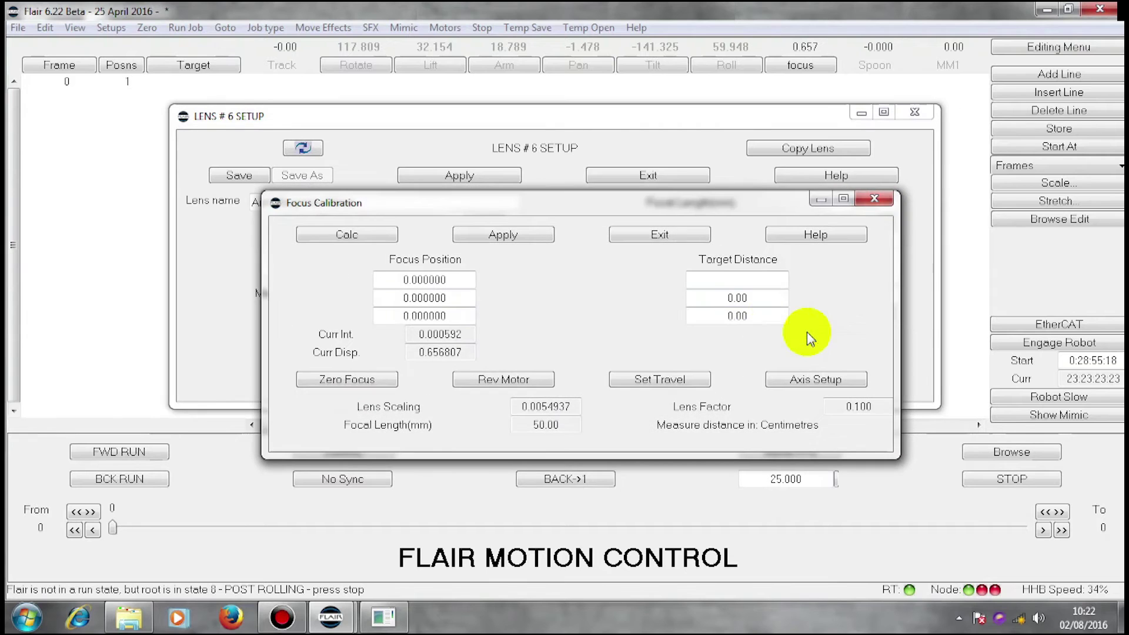
drag(578, 204, 538, 145)
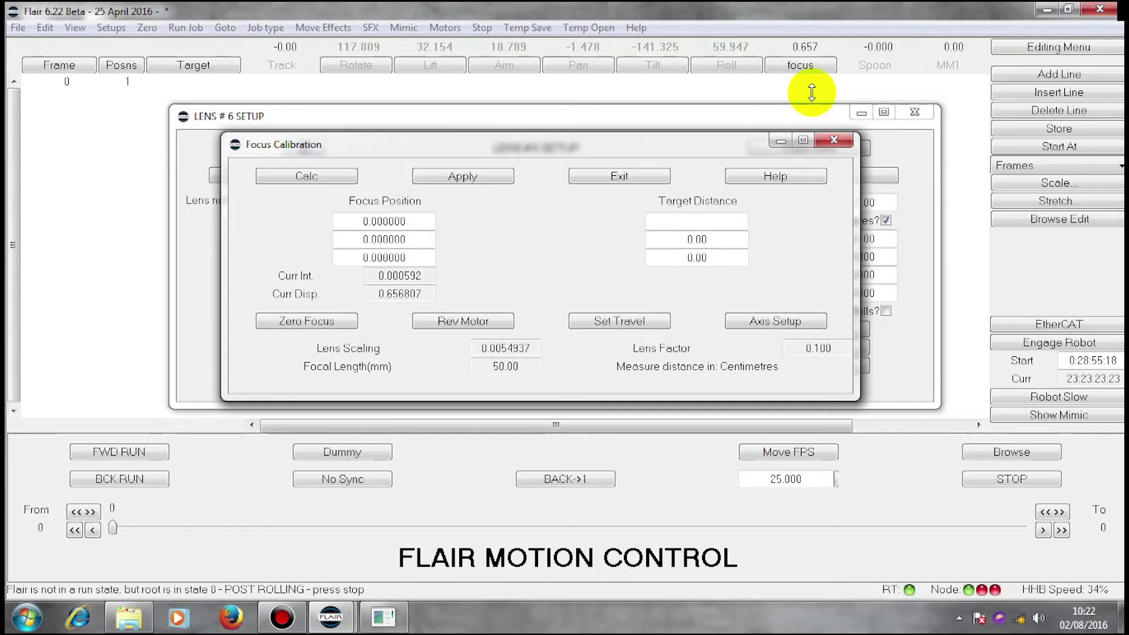
click(803, 69)
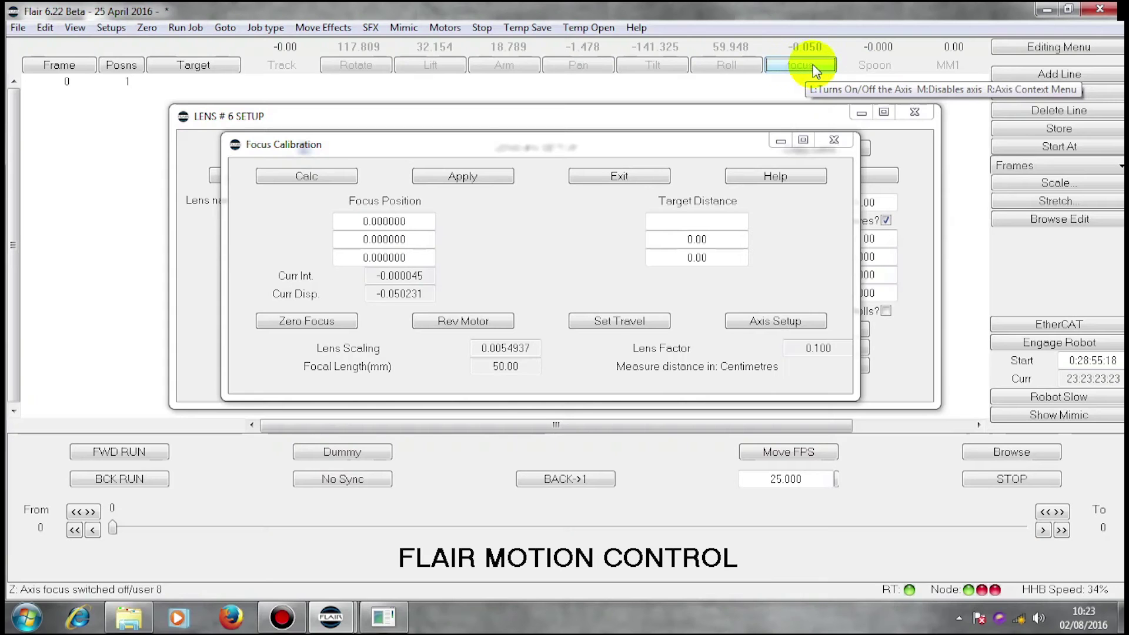
click(800, 65)
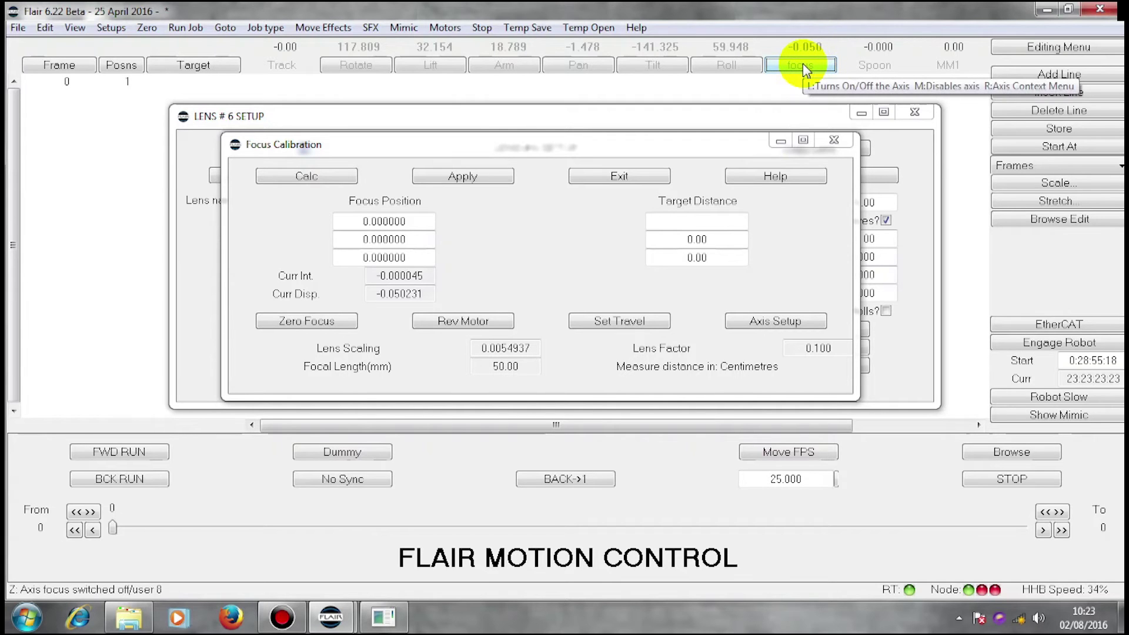
right_click(803, 63)
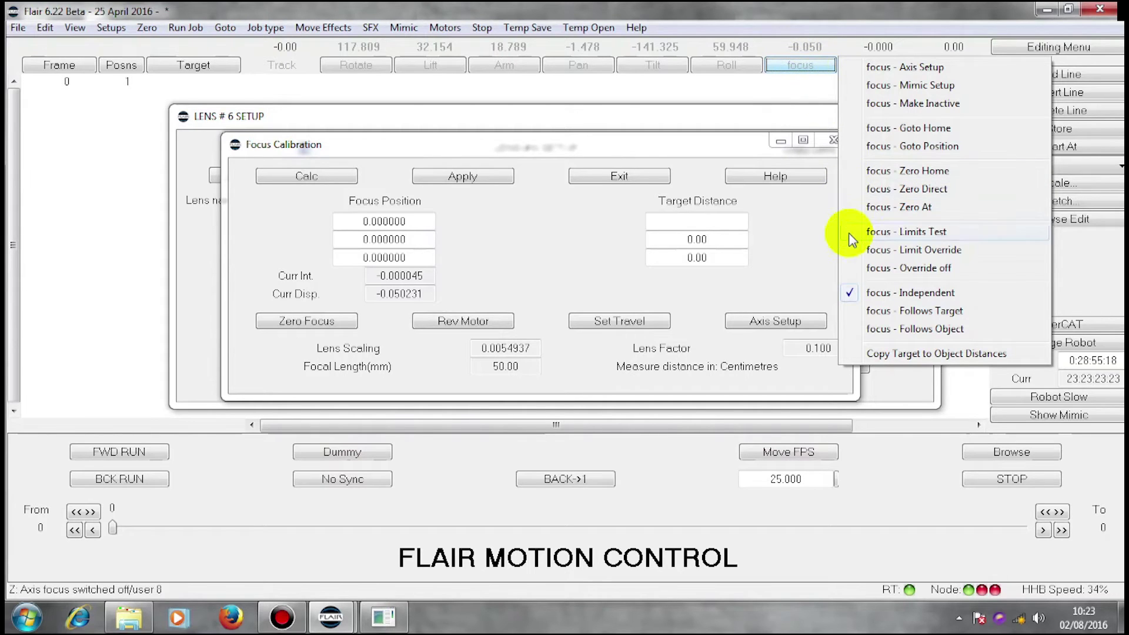
click(920, 188)
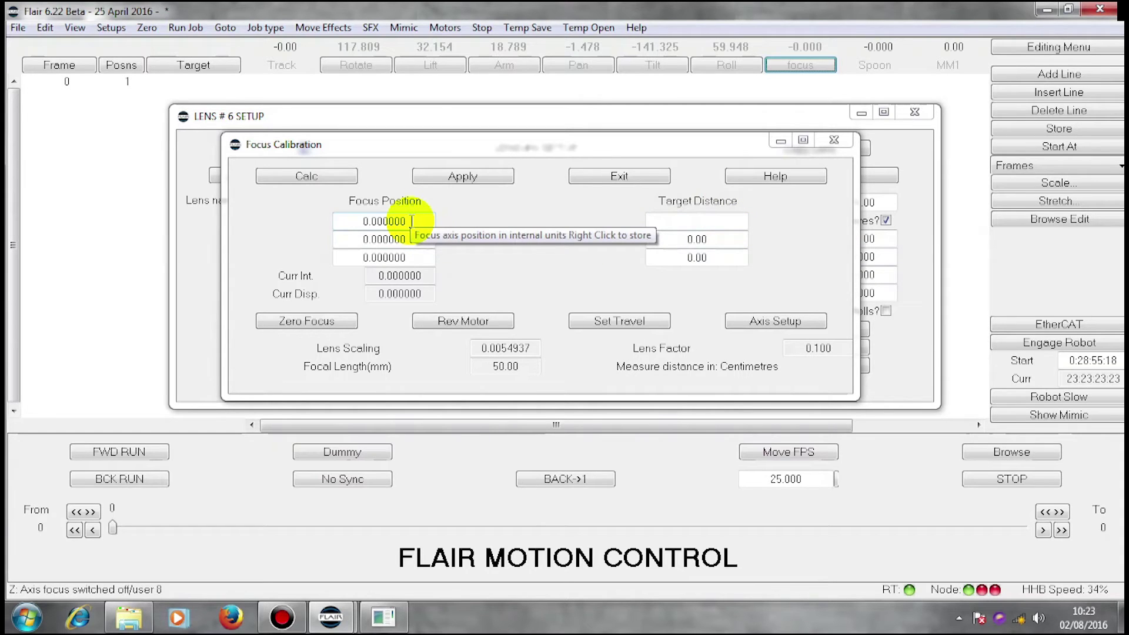
- Store the current focus axis position as the first focus calibration point
click(412, 221)
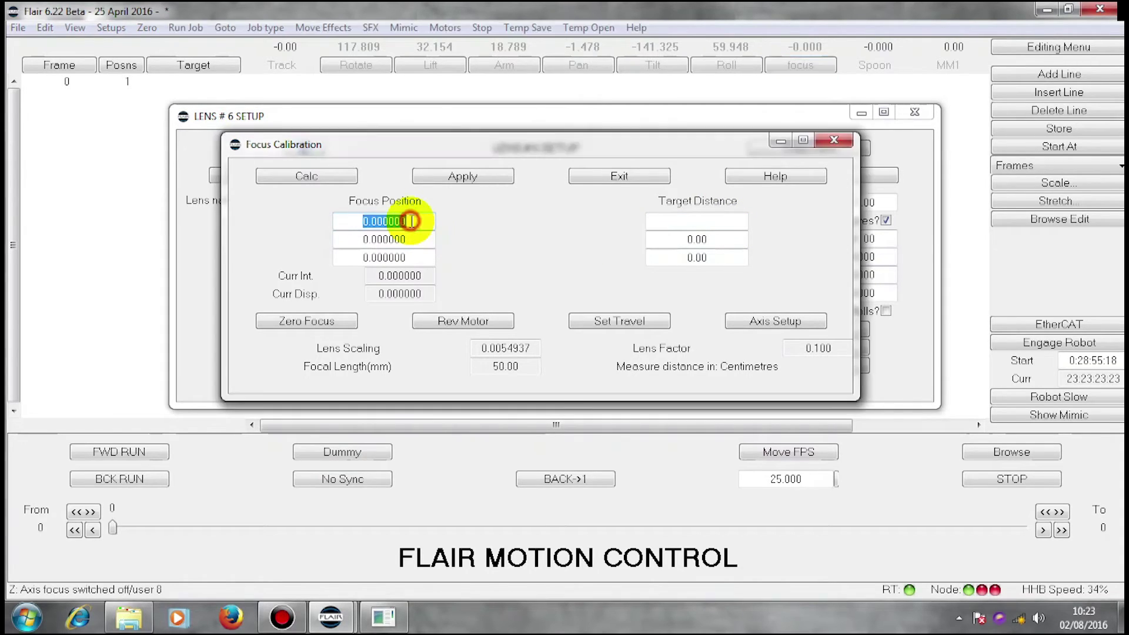
right_click(412, 221)
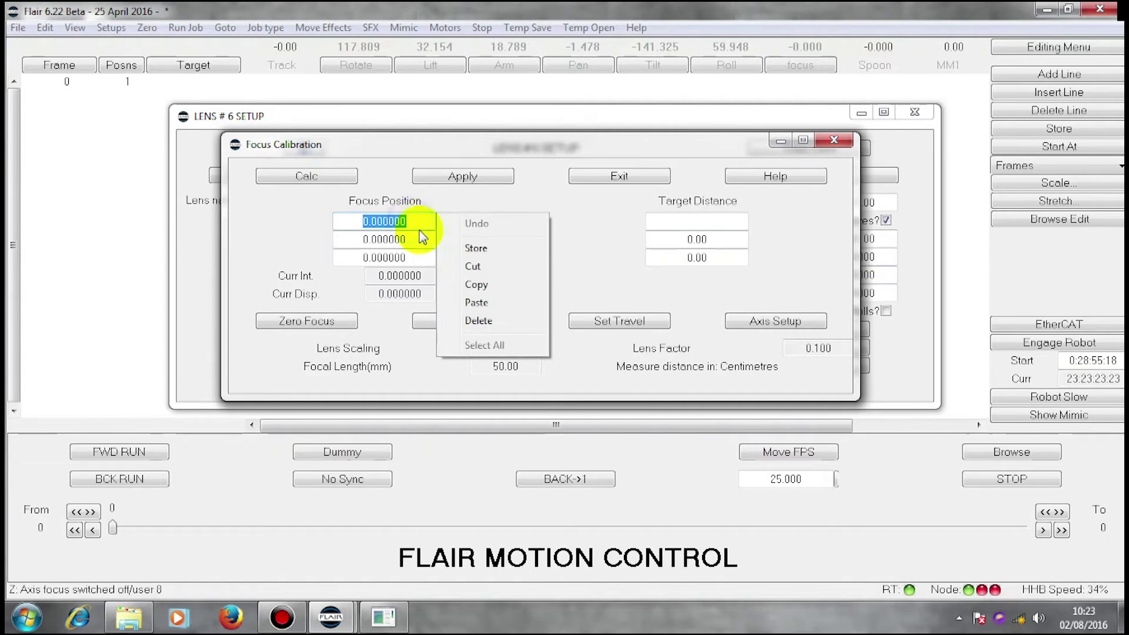
click(490, 248)
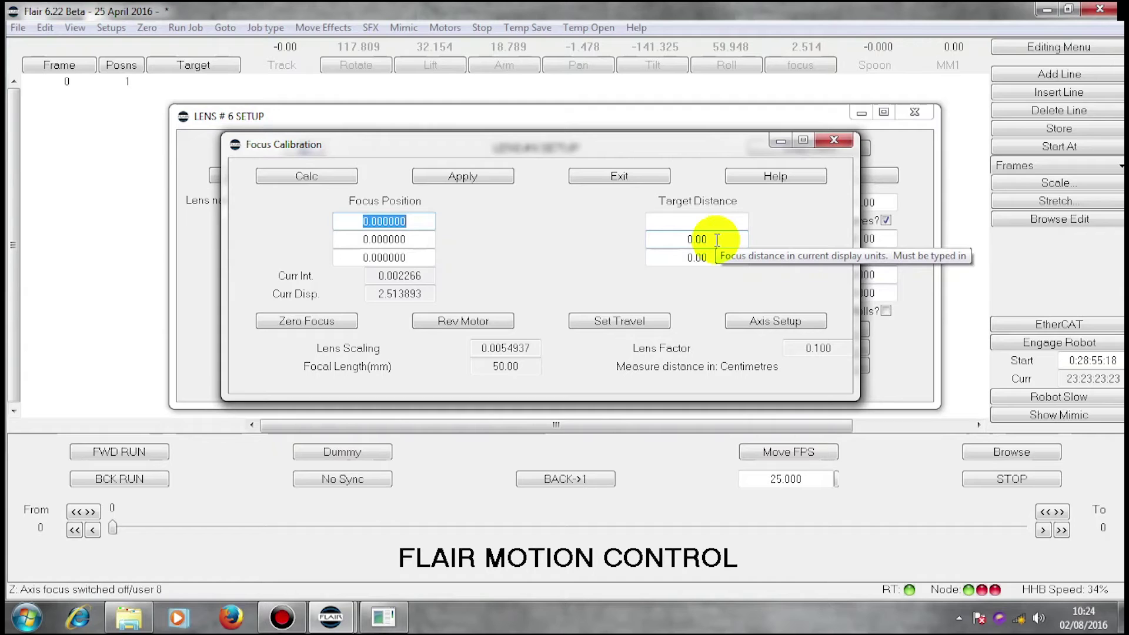
- Set the second calibration point's target distance to 122 cm and store the current focus axis position for it
click(717, 240)
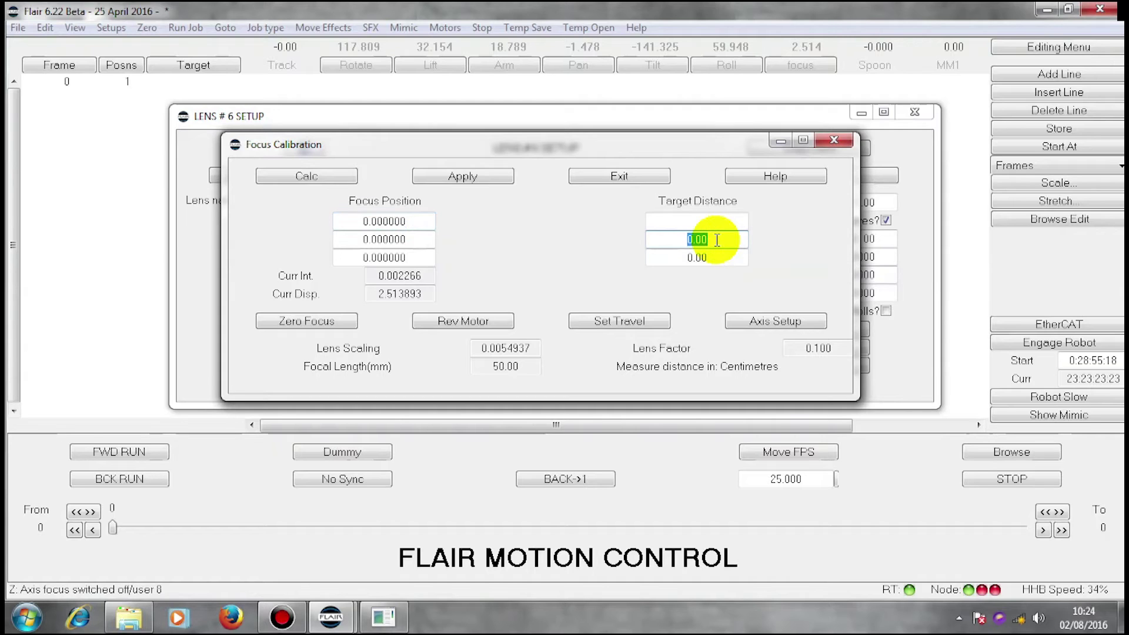
text(122)
key(Return)
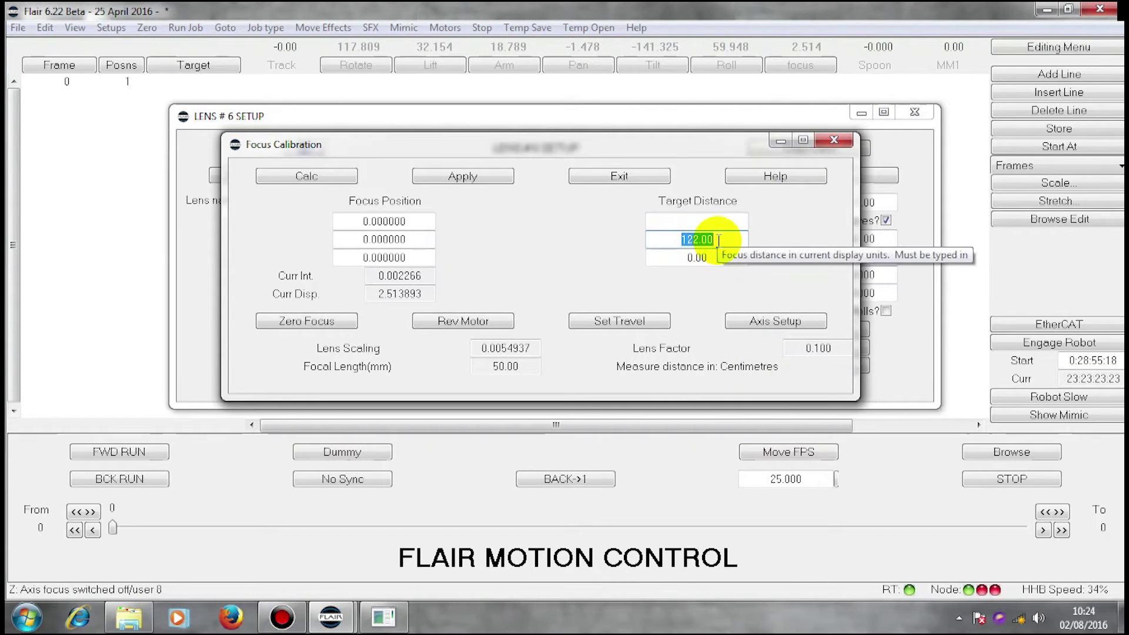
click(414, 239)
right_click(434, 236)
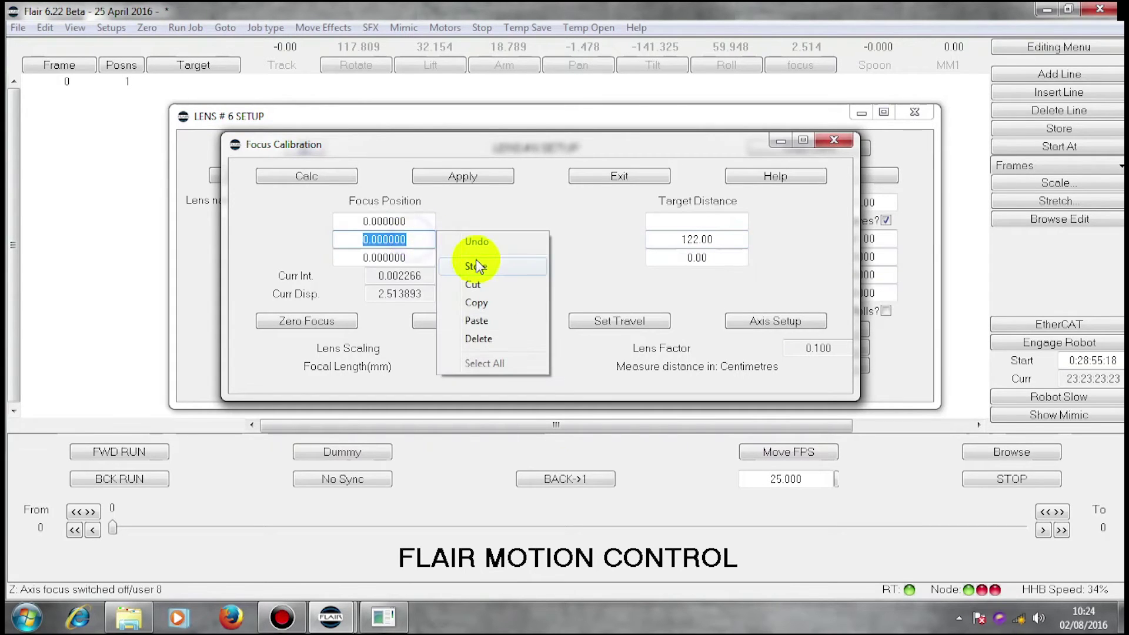
click(476, 268)
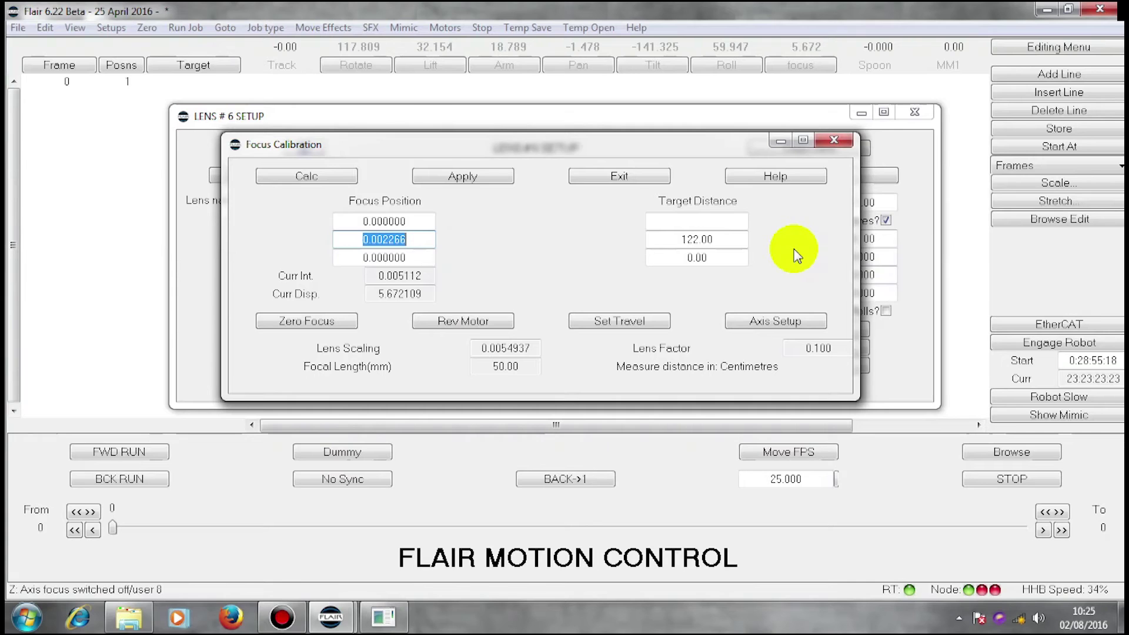
- Set the third calibration point's target distance to 61 cm and store the current focus axis position for it
double_click(721, 258)
text(61)
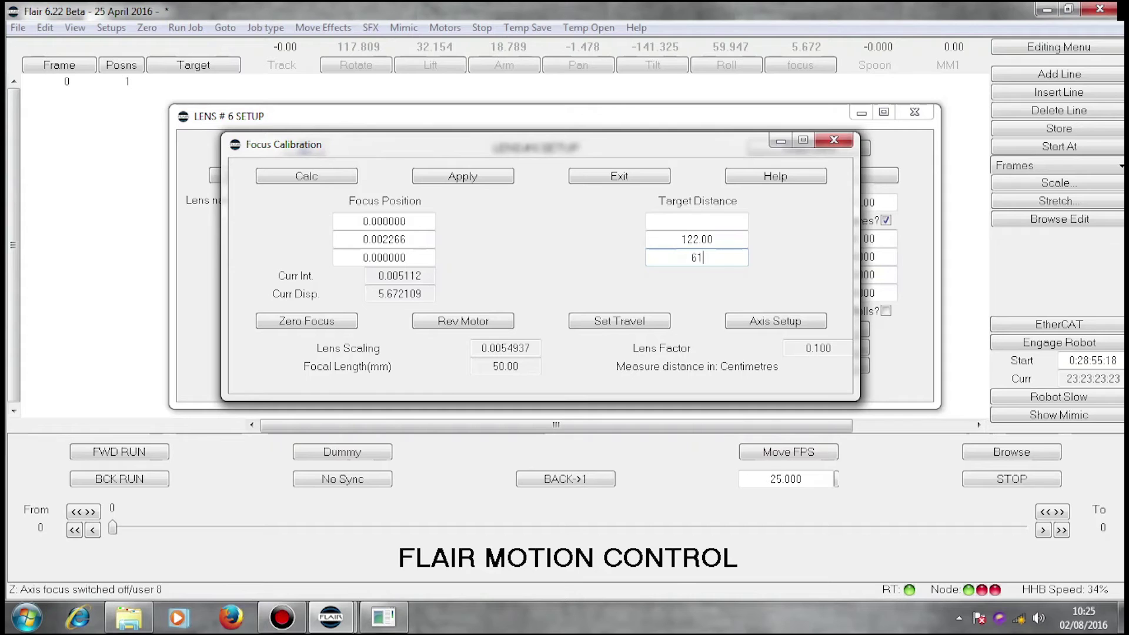
key(Return)
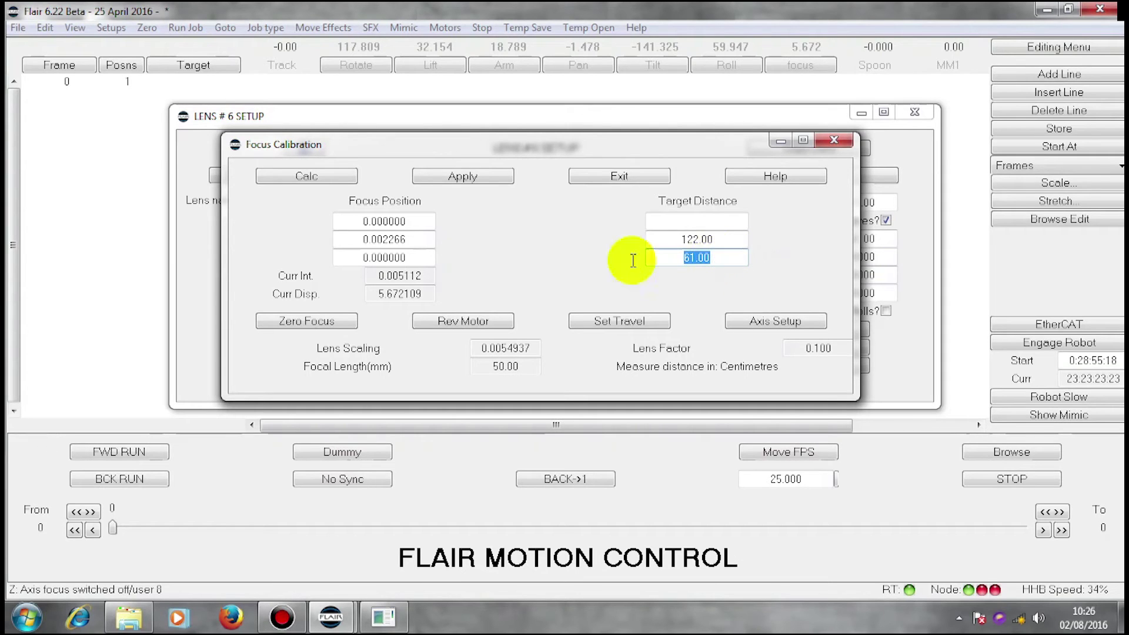
double_click(412, 258)
right_click(413, 261)
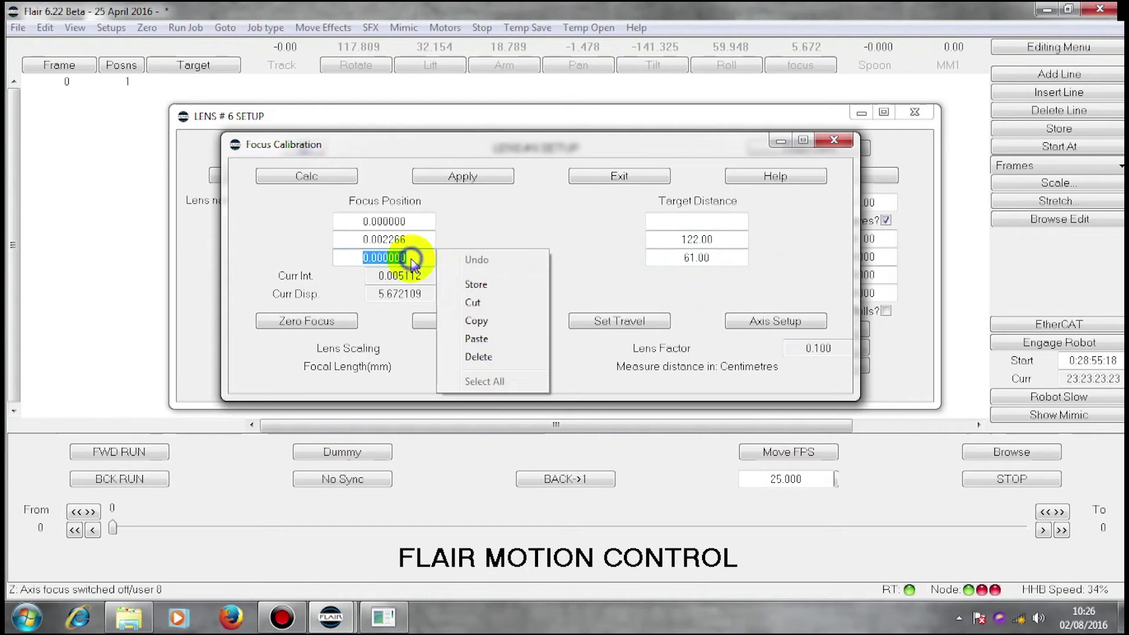
click(476, 284)
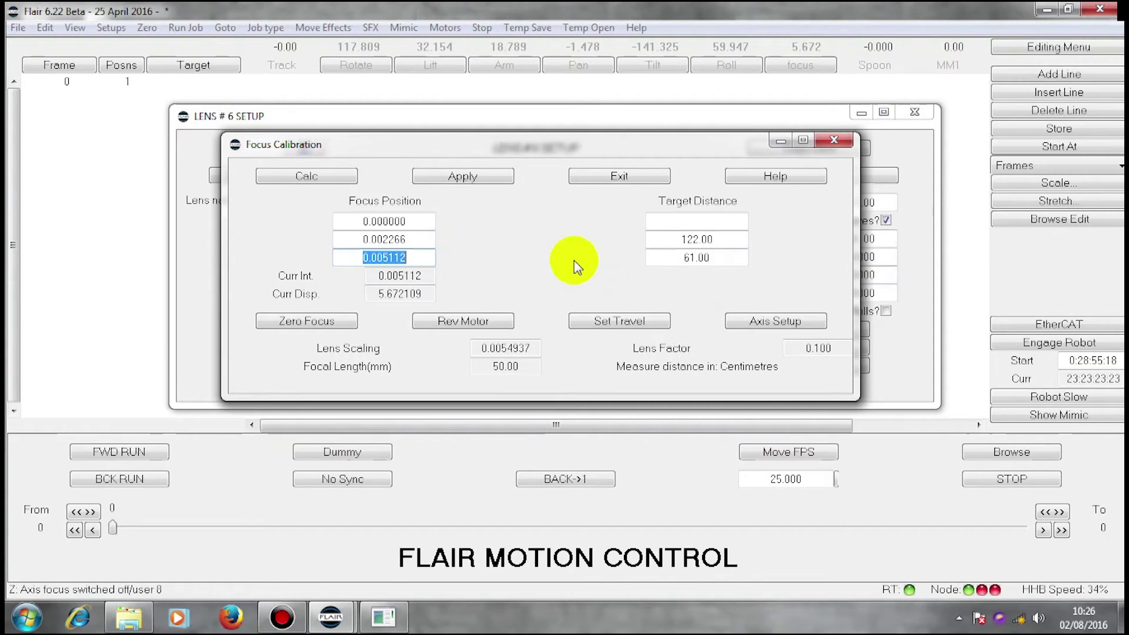
- Calculate and apply the focus calibration from the three stored points, close it, and save and apply the lens setup
click(312, 178)
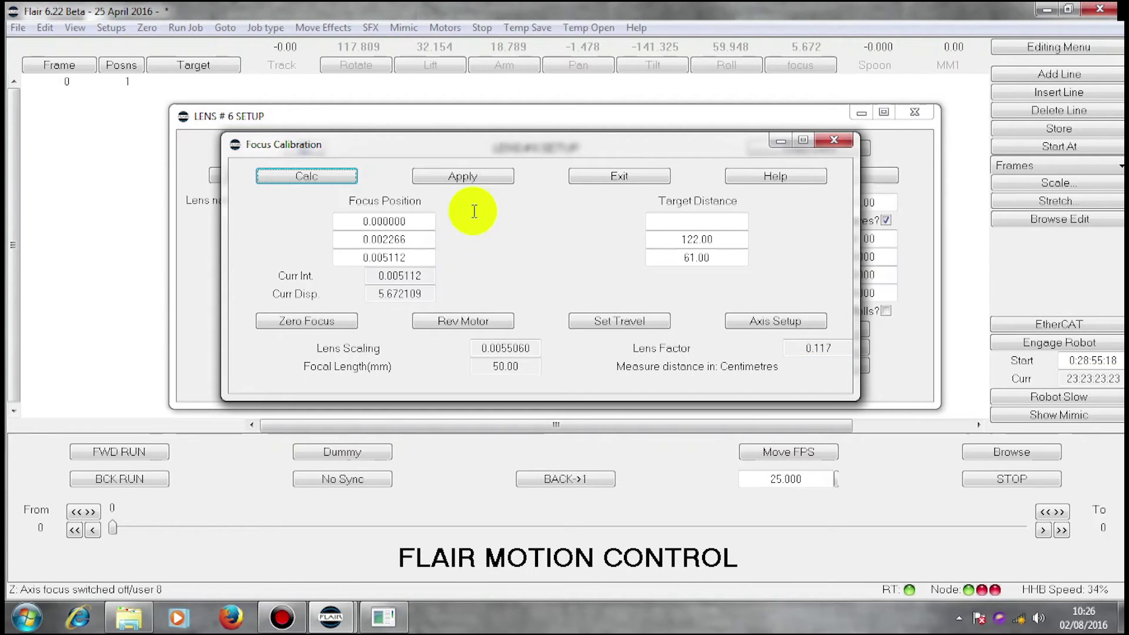
click(462, 178)
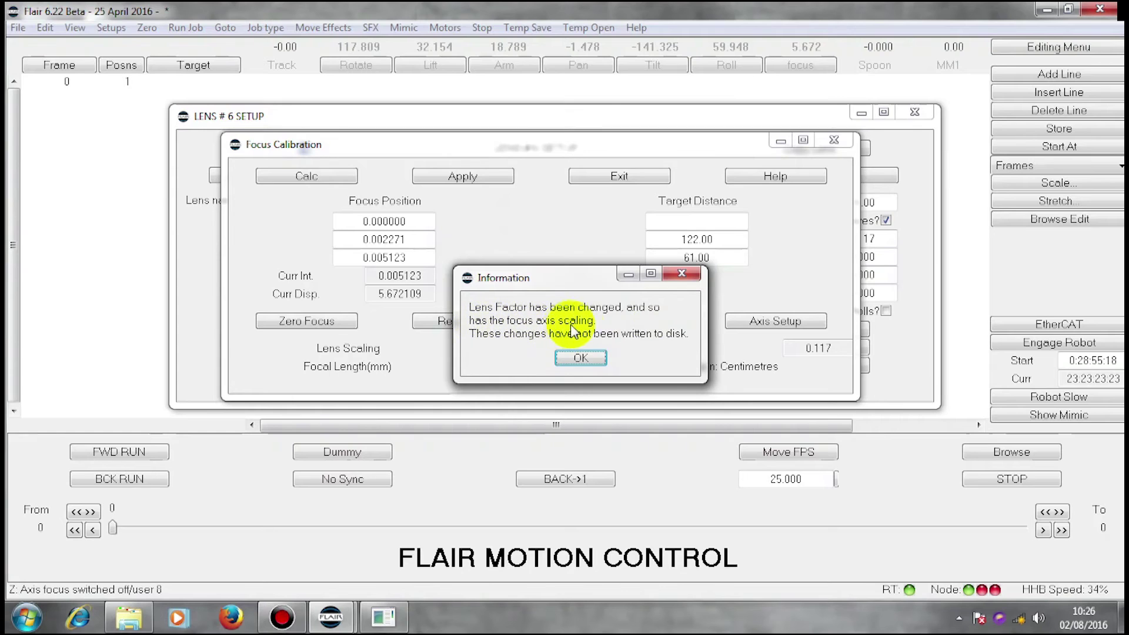
click(581, 358)
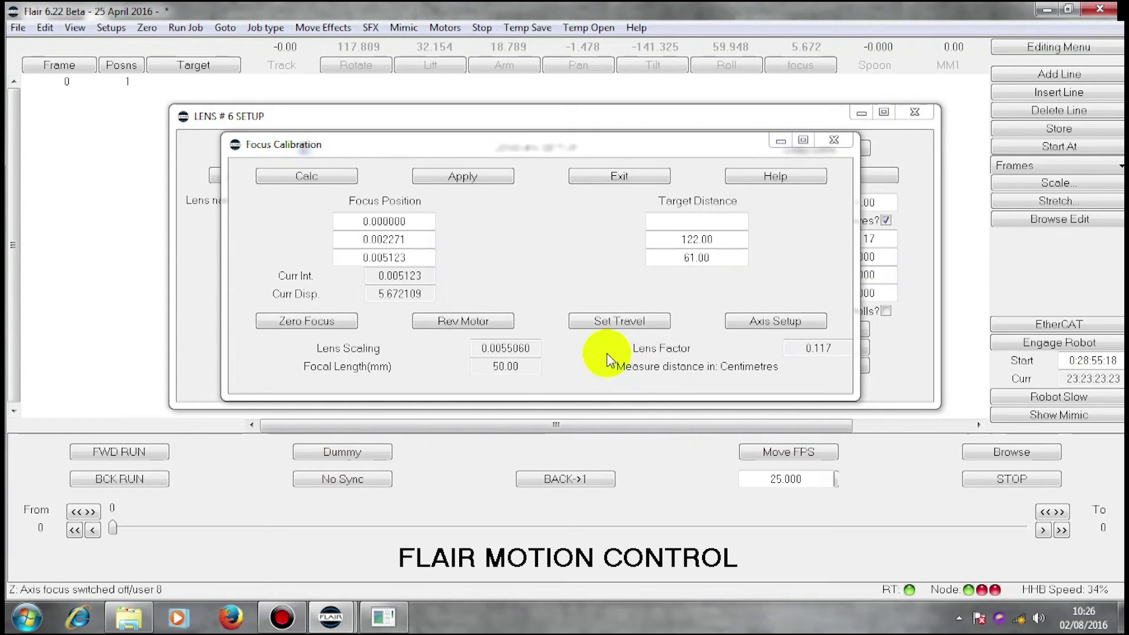
click(619, 178)
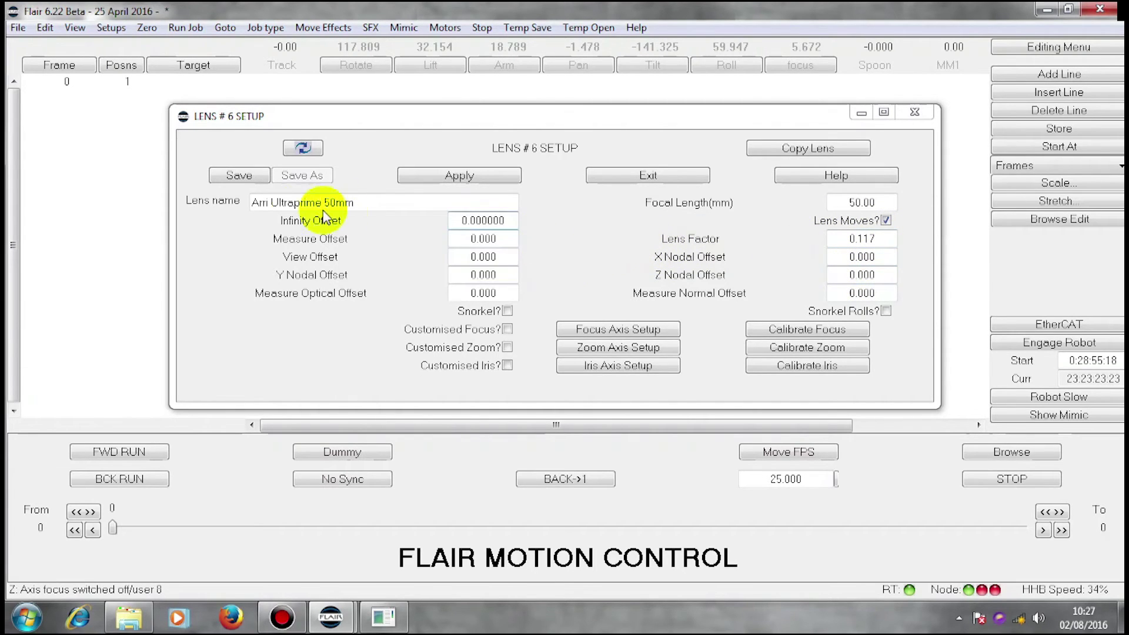
click(239, 176)
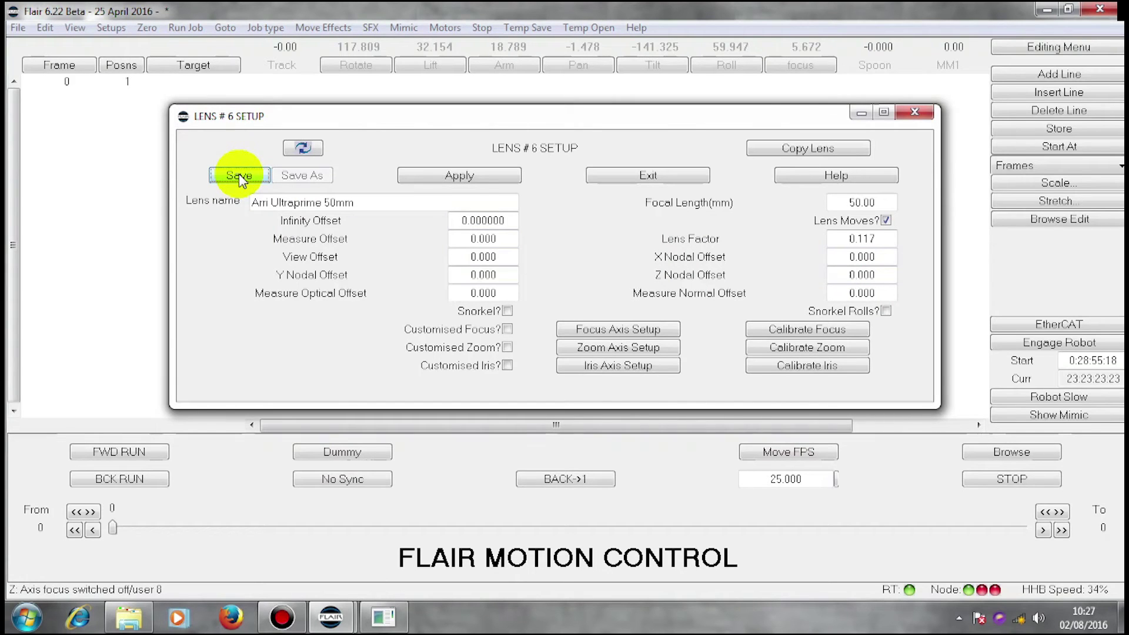
click(459, 176)
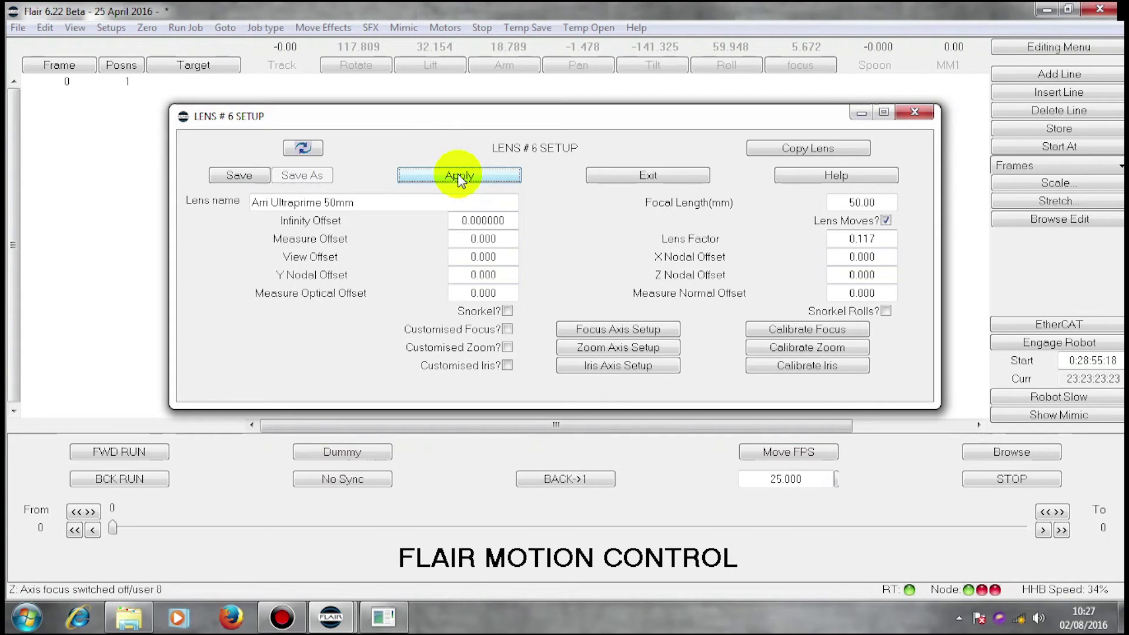
- In the focus axis setup, store the current focus position, 6.275, as the Maximum Limit
click(803, 67)
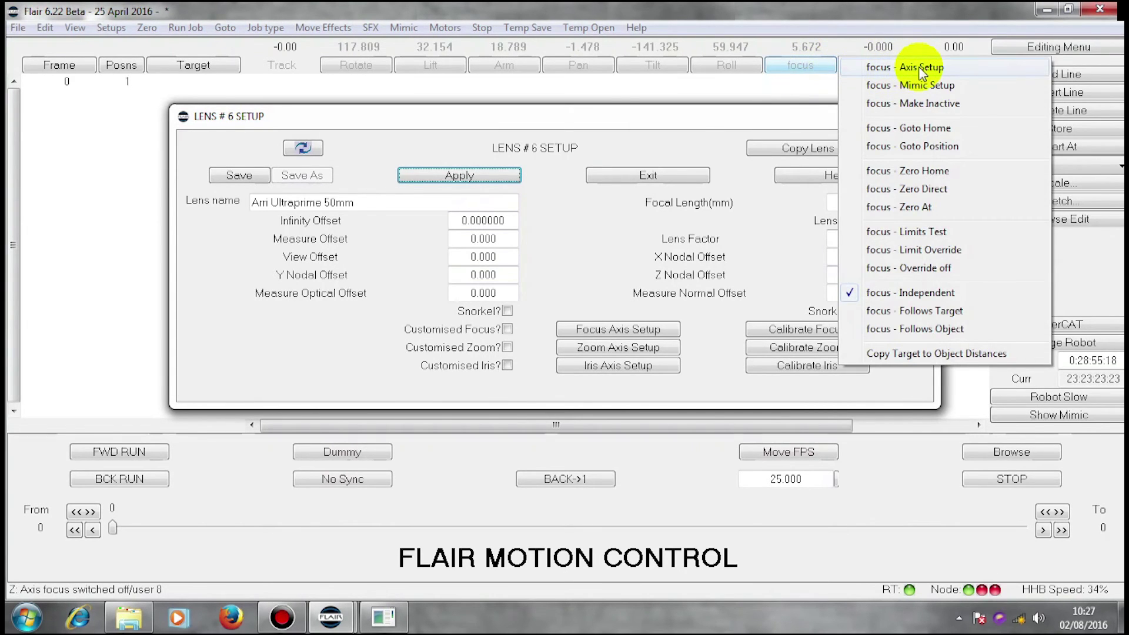
click(921, 70)
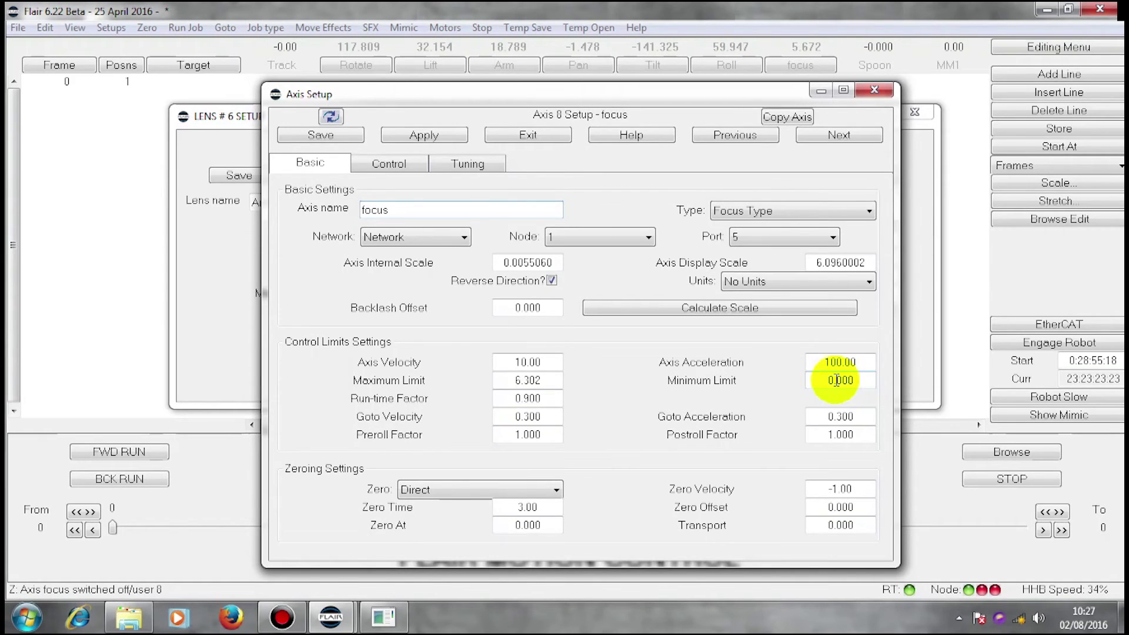
click(856, 380)
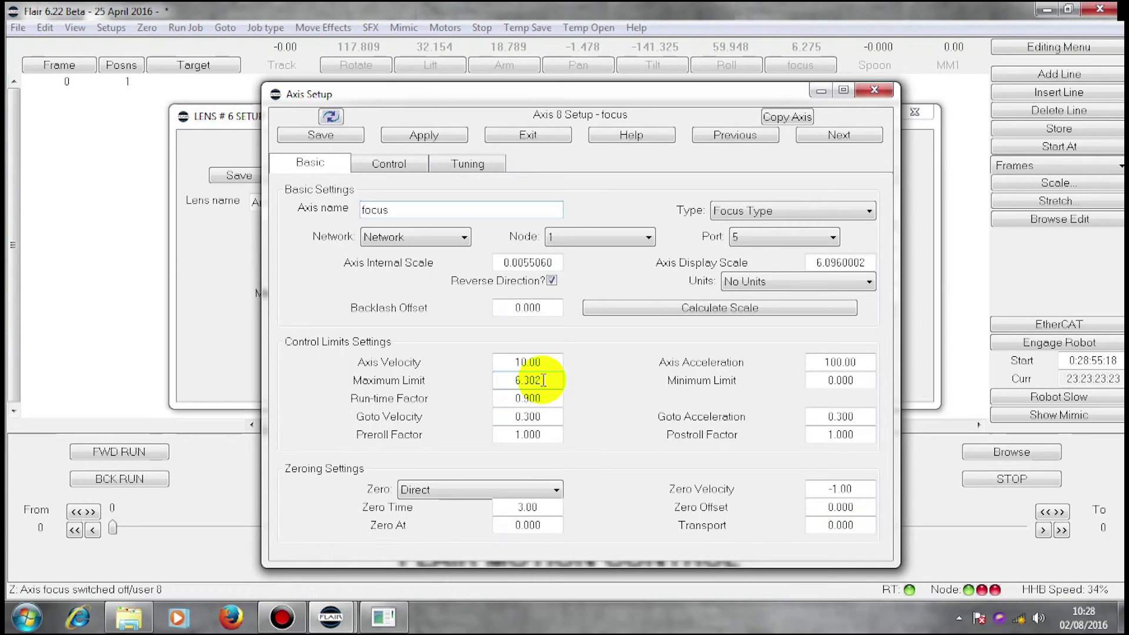
double_click(544, 380)
right_click(561, 373)
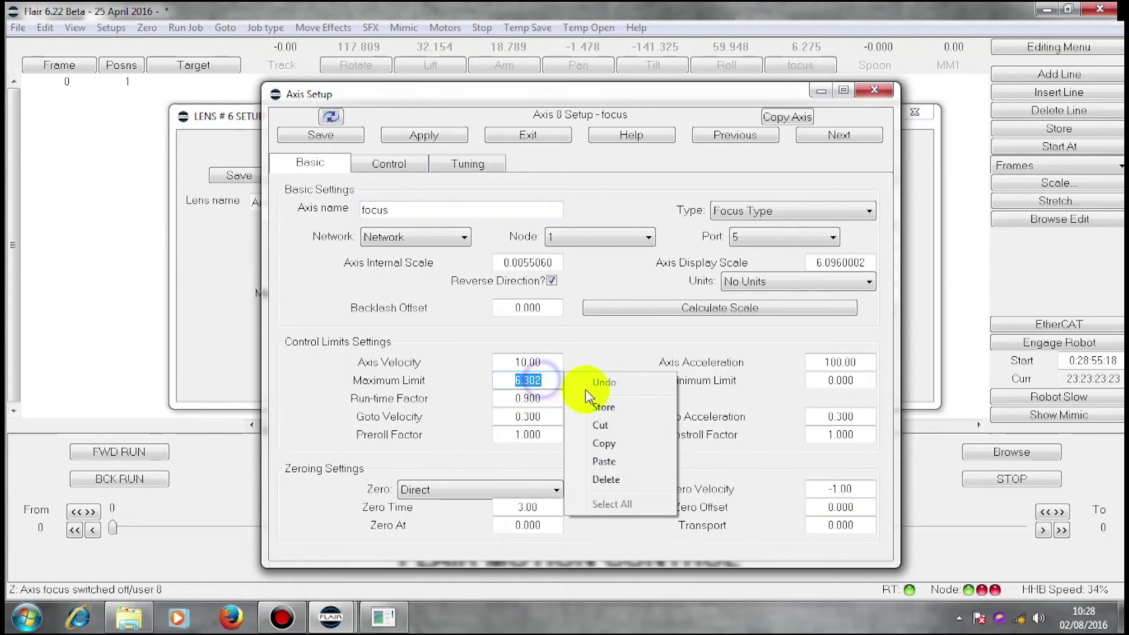
click(604, 408)
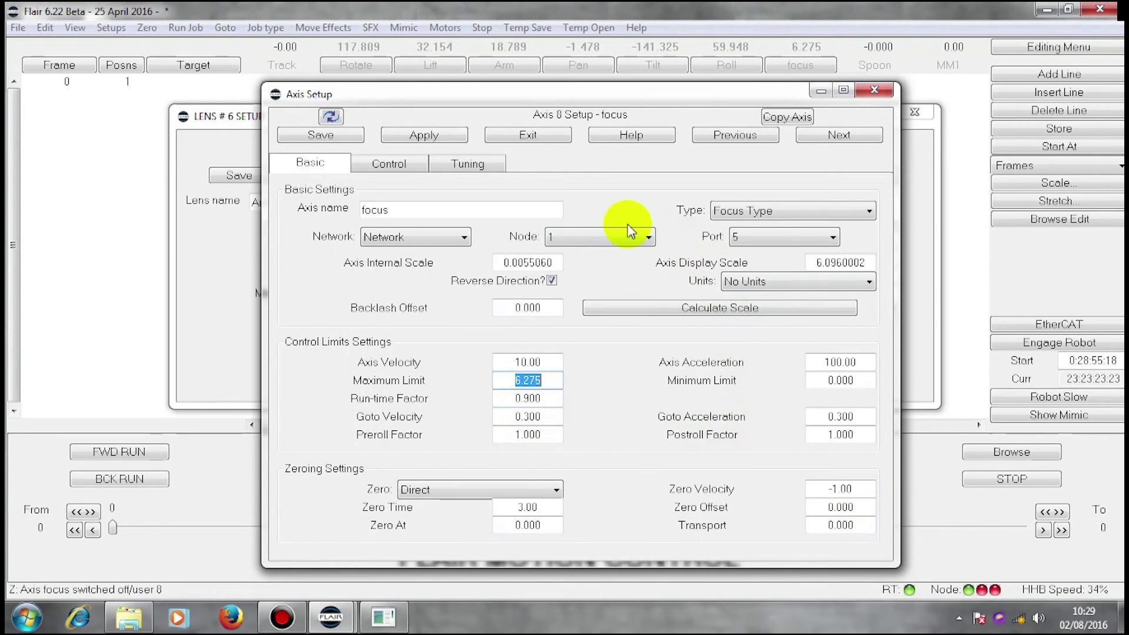
- Save and apply the focus axis setup, and close it
click(328, 140)
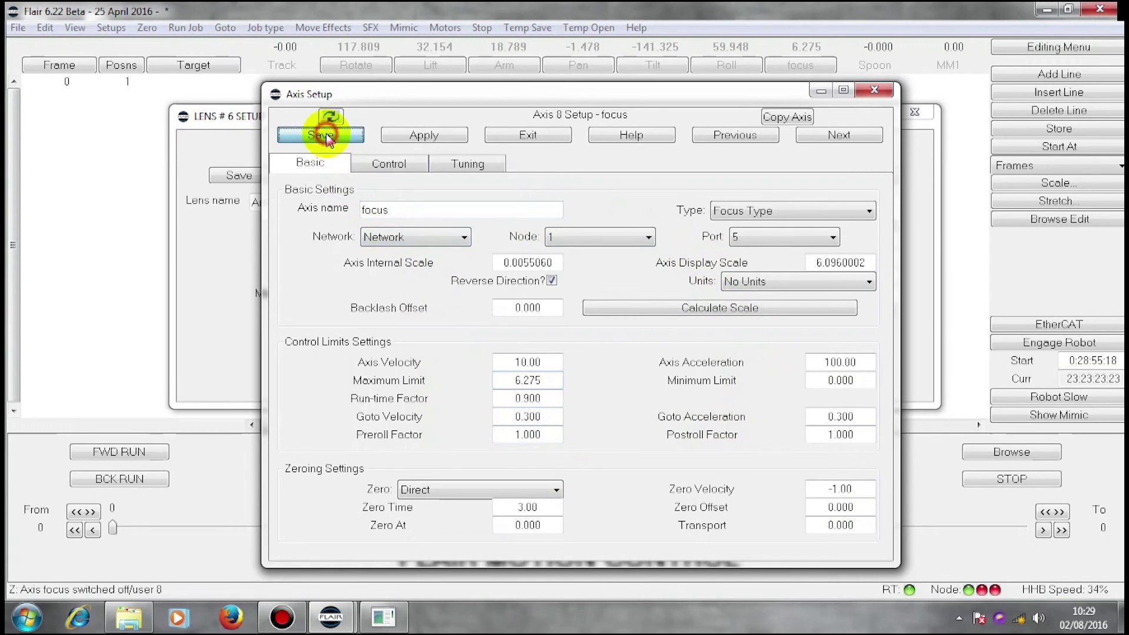
click(450, 137)
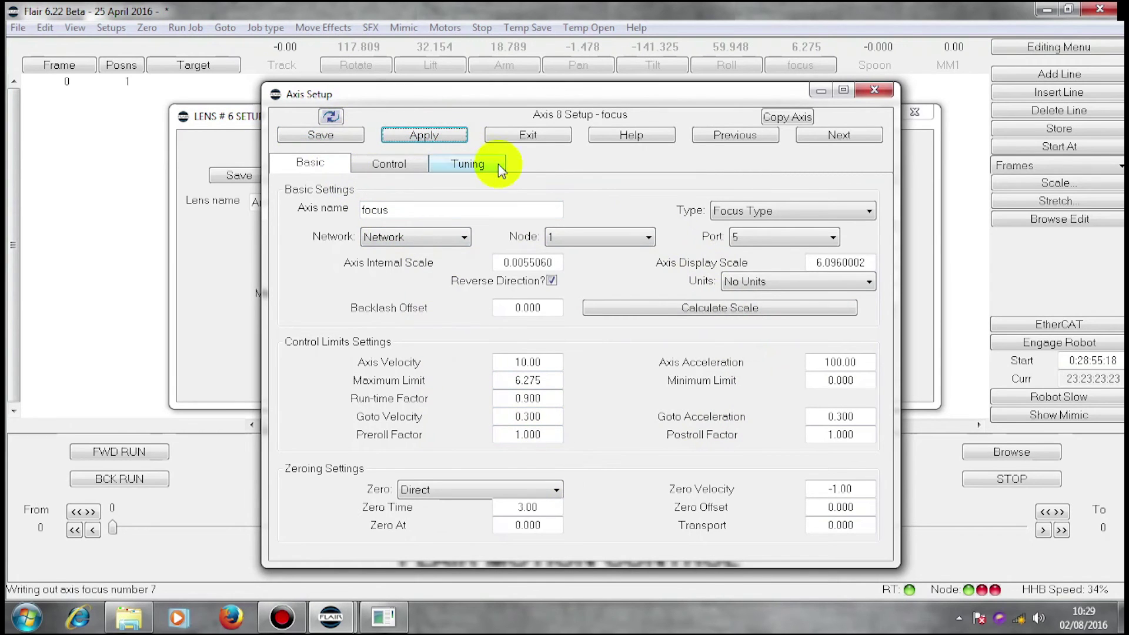
click(528, 135)
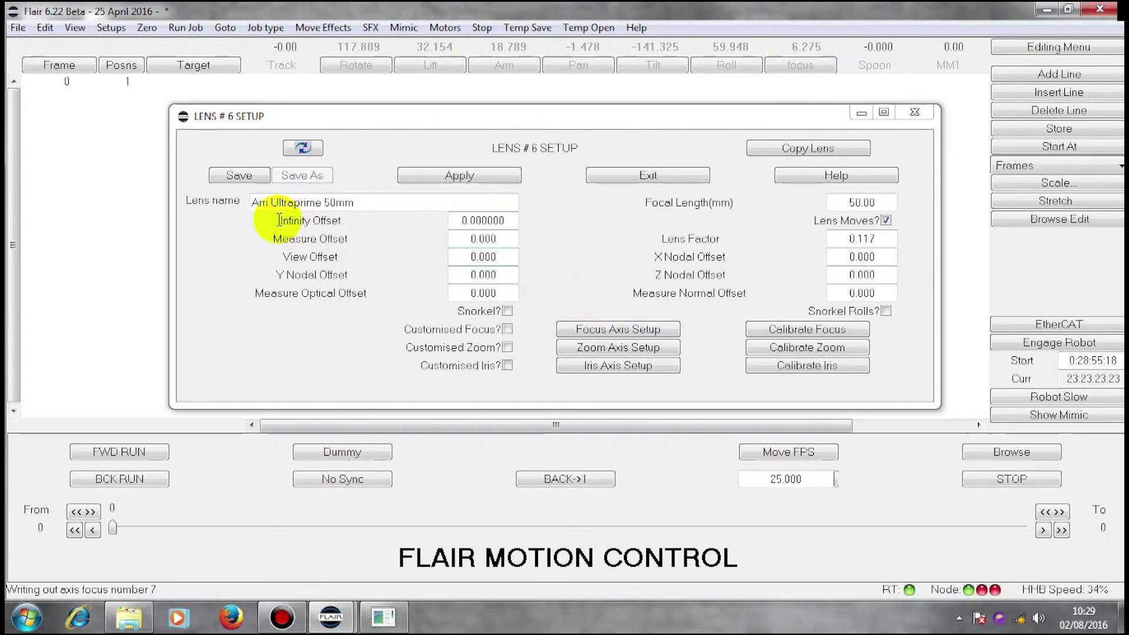
- Read the current focus axis configuration into the lens 6 setup, enable Customised Focus, and apply the lens settings
click(619, 331)
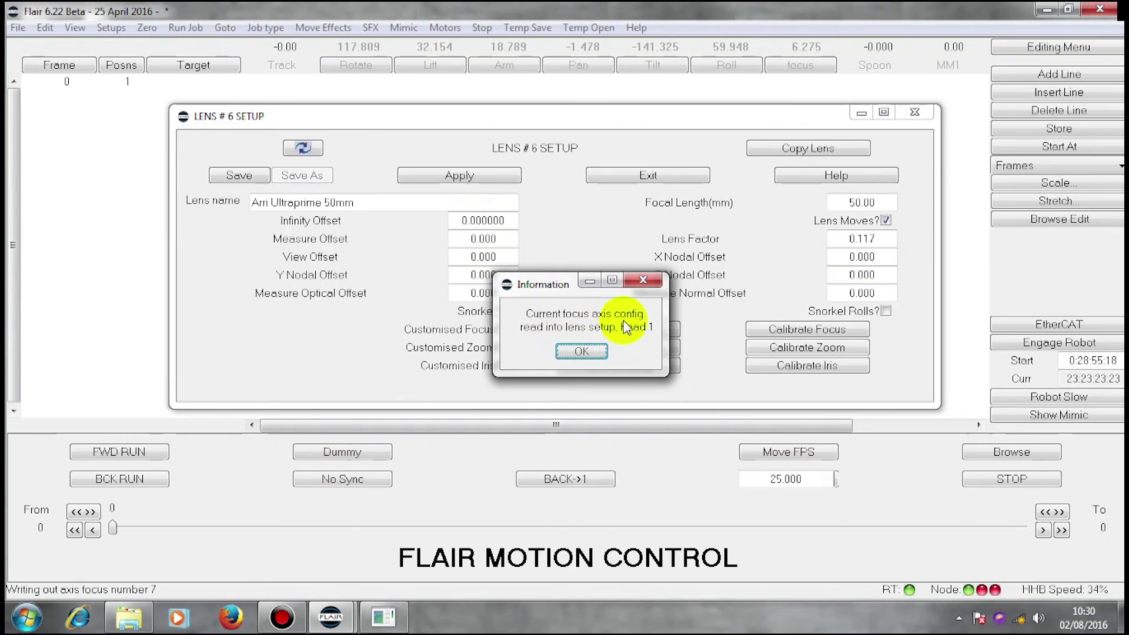
click(585, 352)
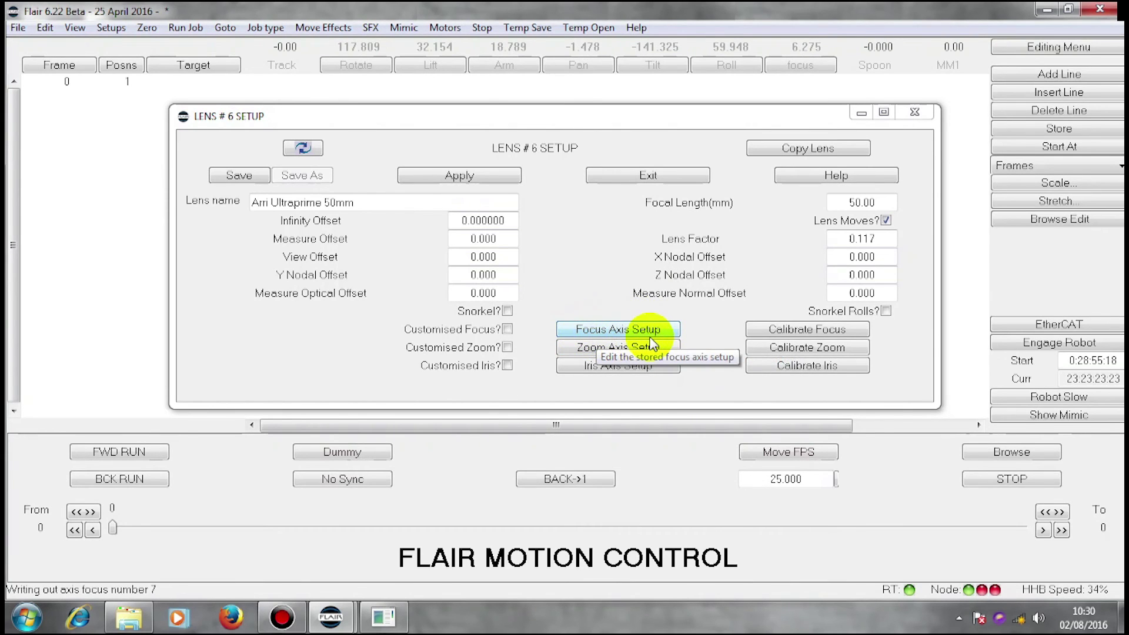
click(508, 329)
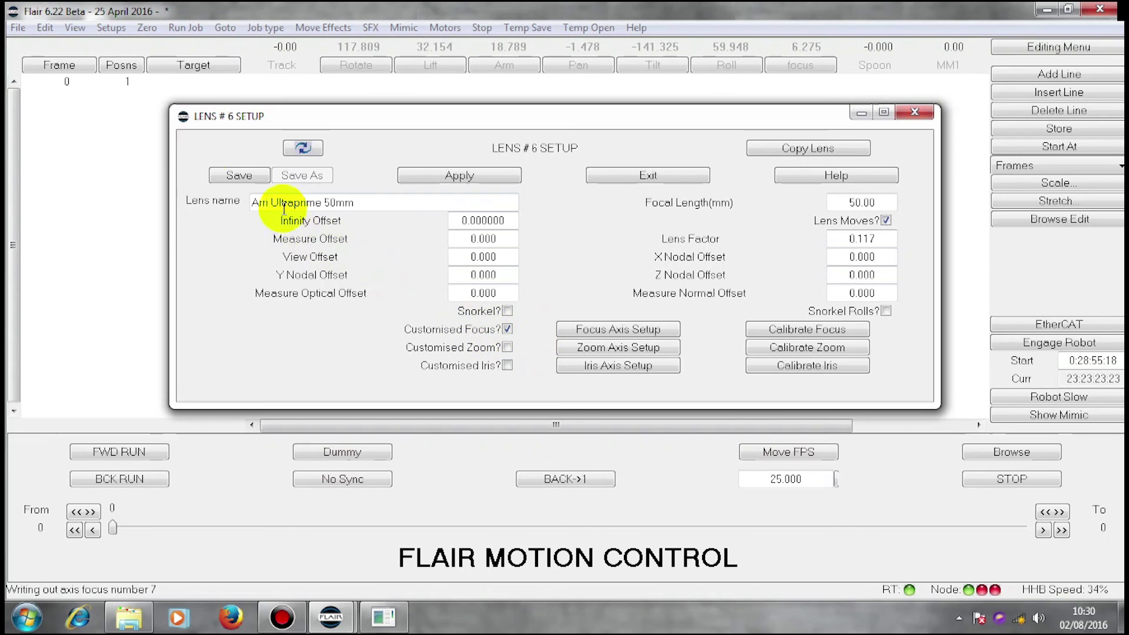
click(457, 175)
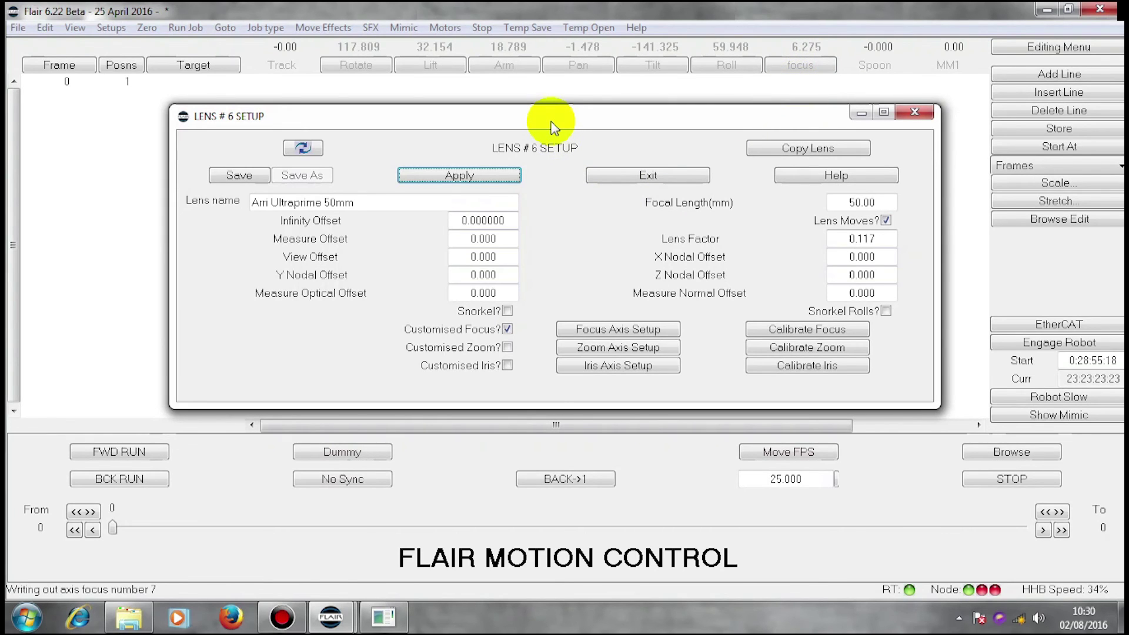
- Move the lens setup window clear of the position list and store the current axis positions in position 1
drag(555, 126, 553, 207)
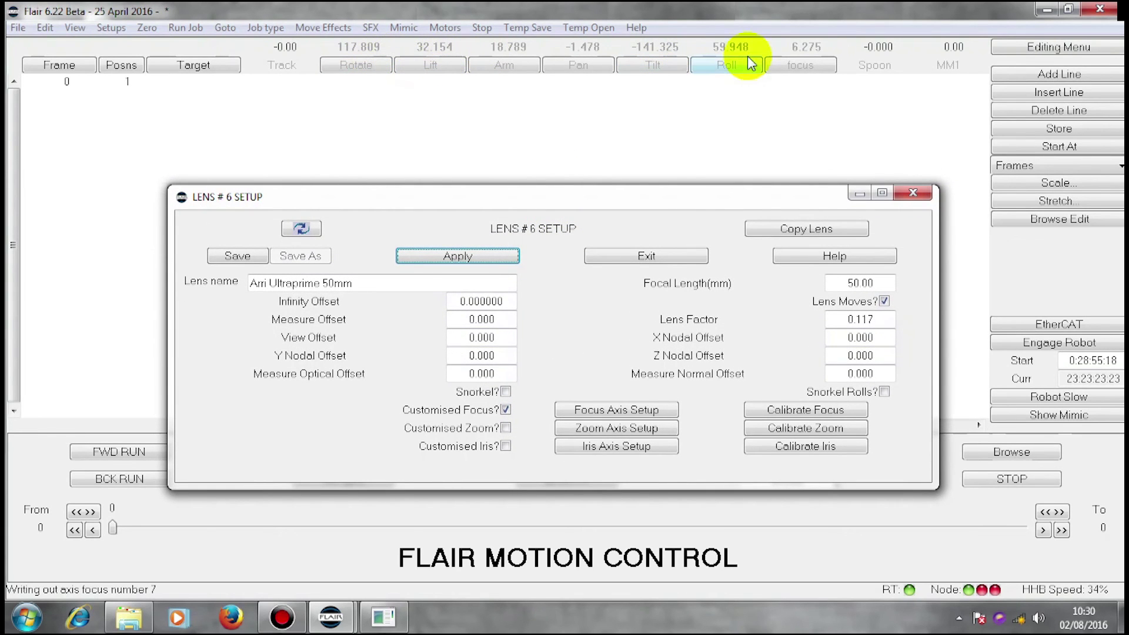
double_click(125, 83)
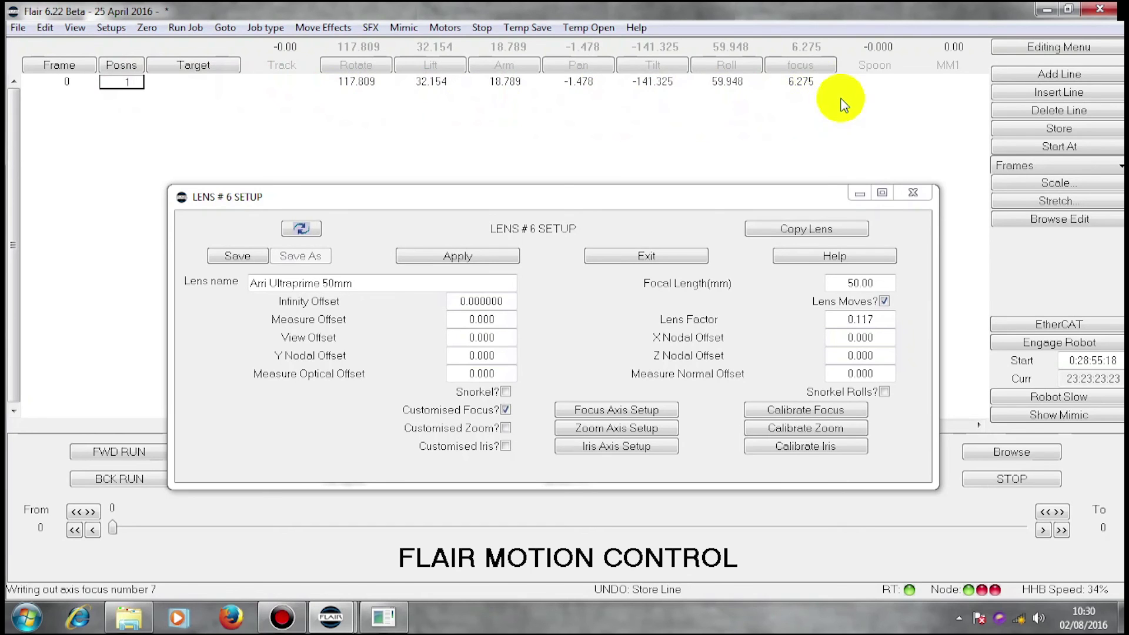
- Set the focus axis to Follows Target and switch the axis on
right_click(807, 64)
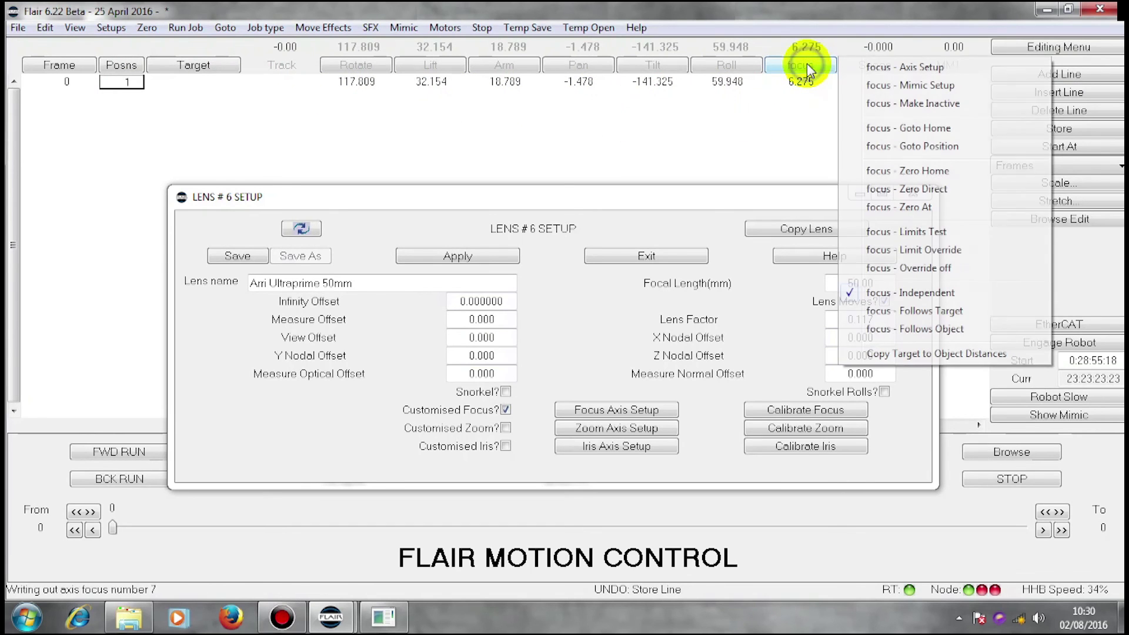
click(915, 312)
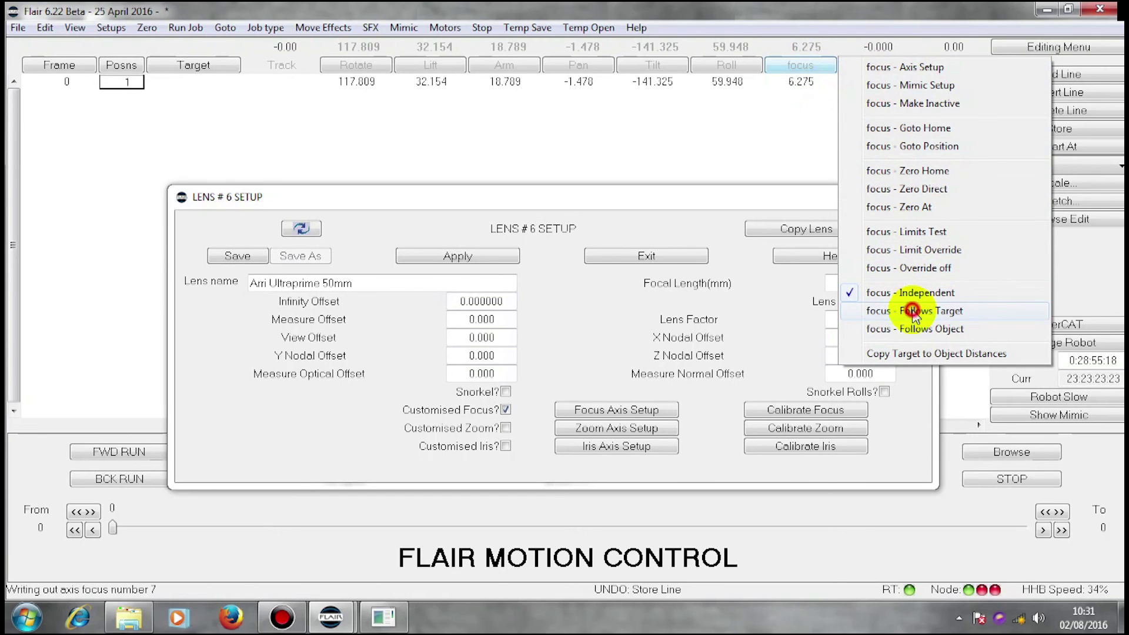
click(805, 66)
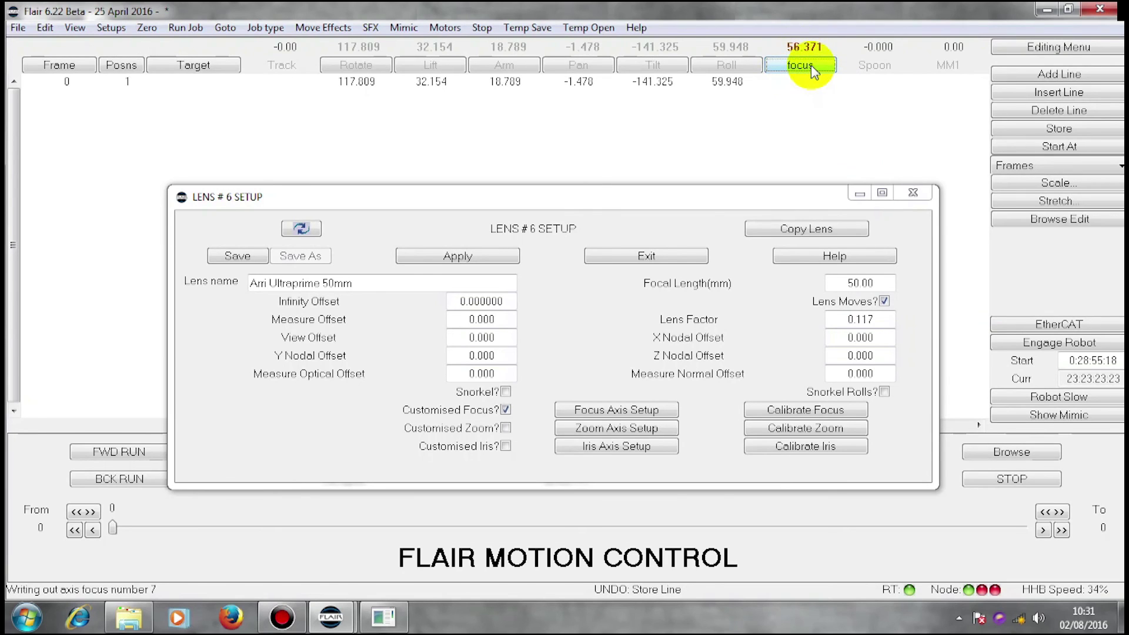
- Set the target distance of position 1 to 153 and run a Goto to position 1
click(194, 83)
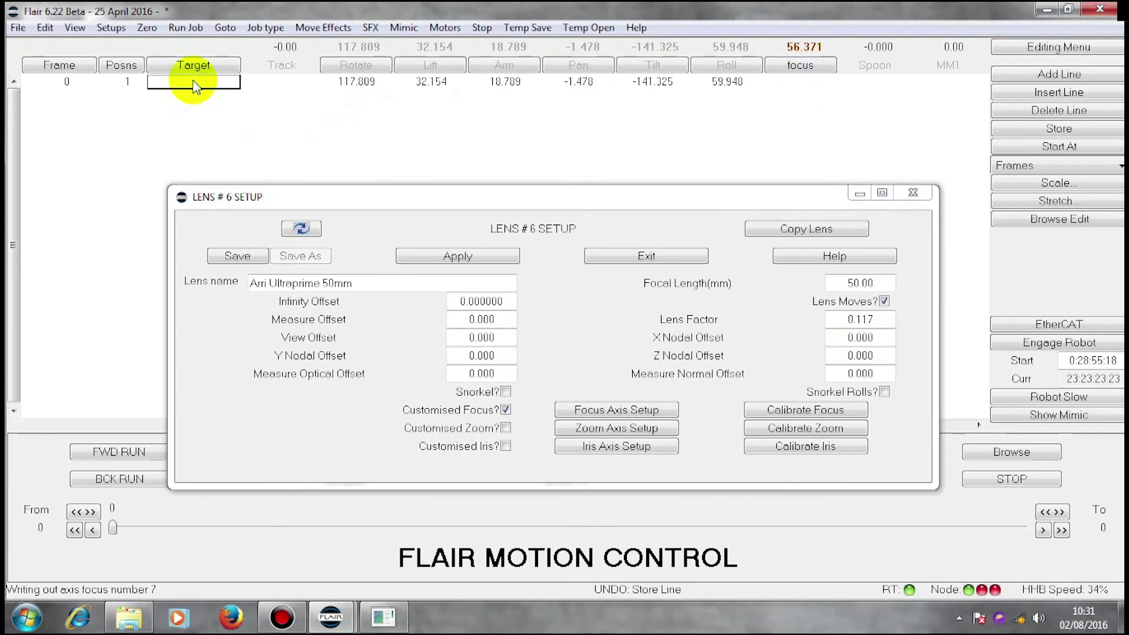
text(153)
key(Return)
click(225, 27)
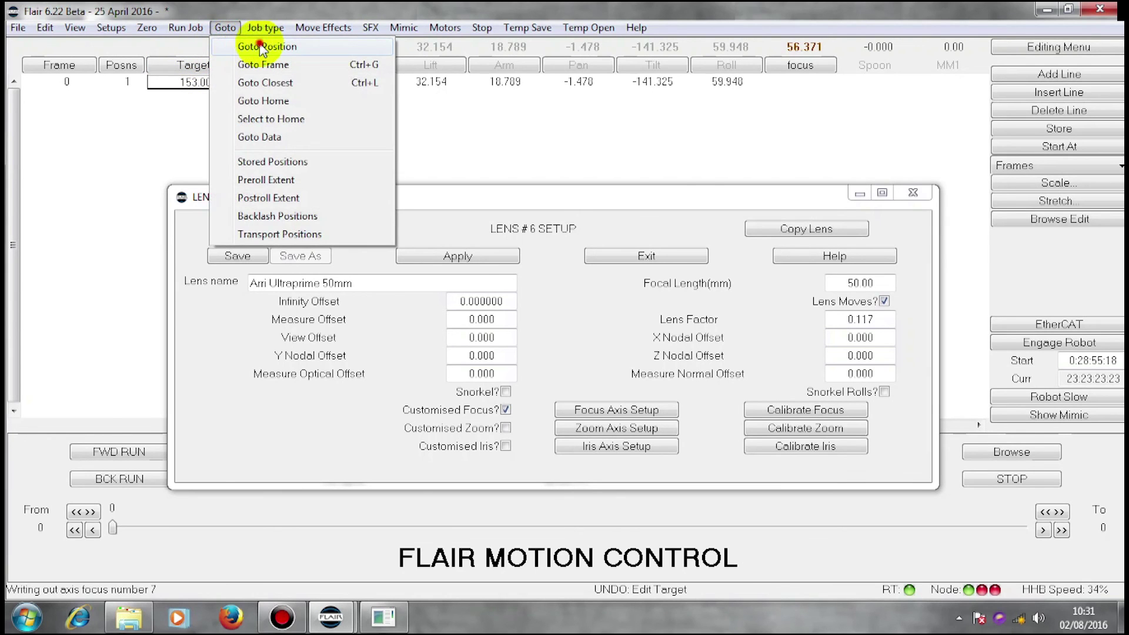
click(247, 48)
click(546, 359)
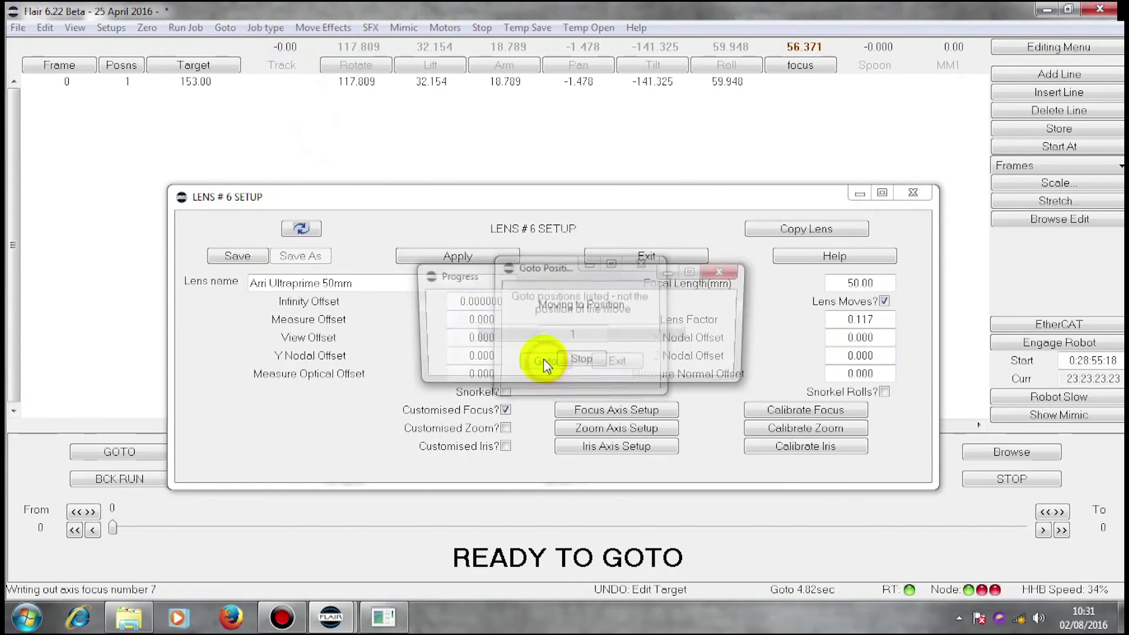
click(118, 453)
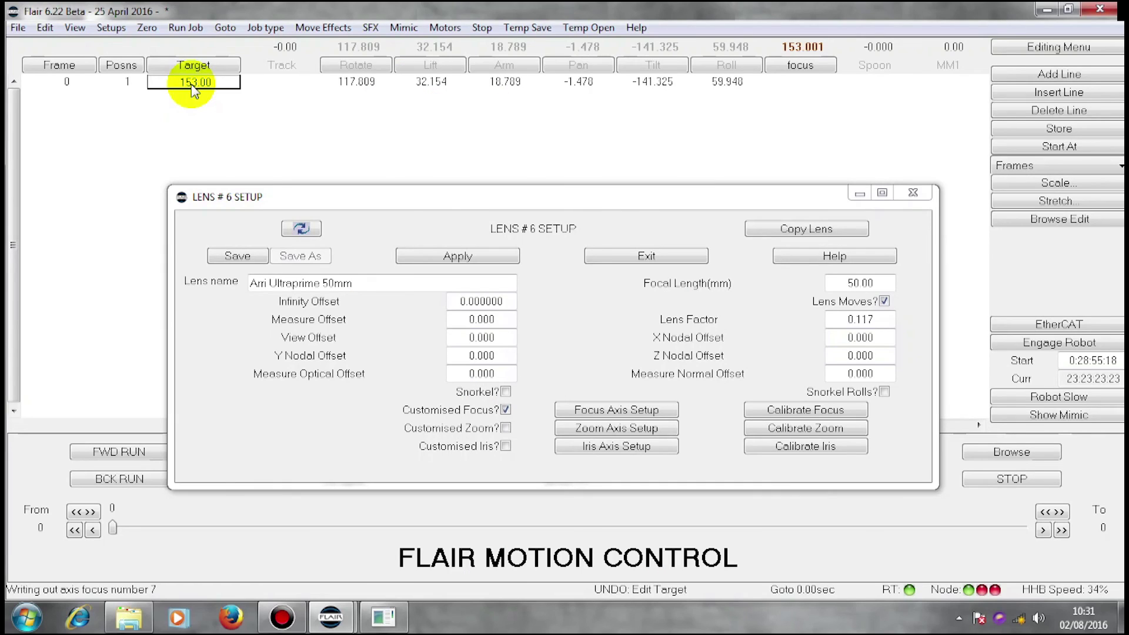
- Set the target distance of position 1 to 92 and prepare a Goto to position 1
text(92)
key(Return)
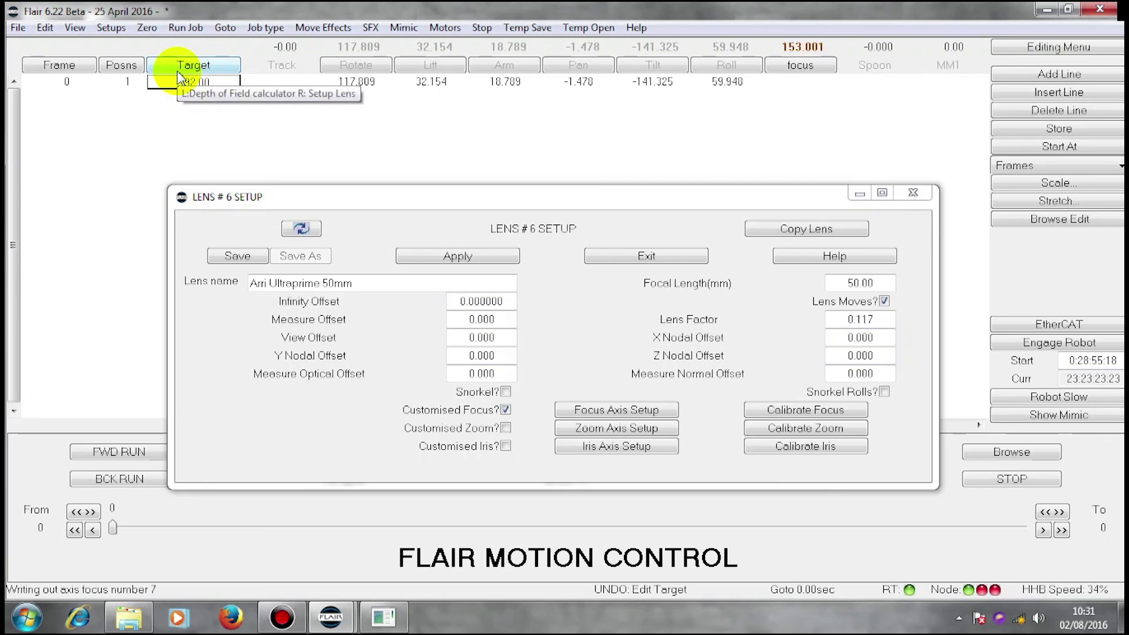
click(226, 28)
click(236, 45)
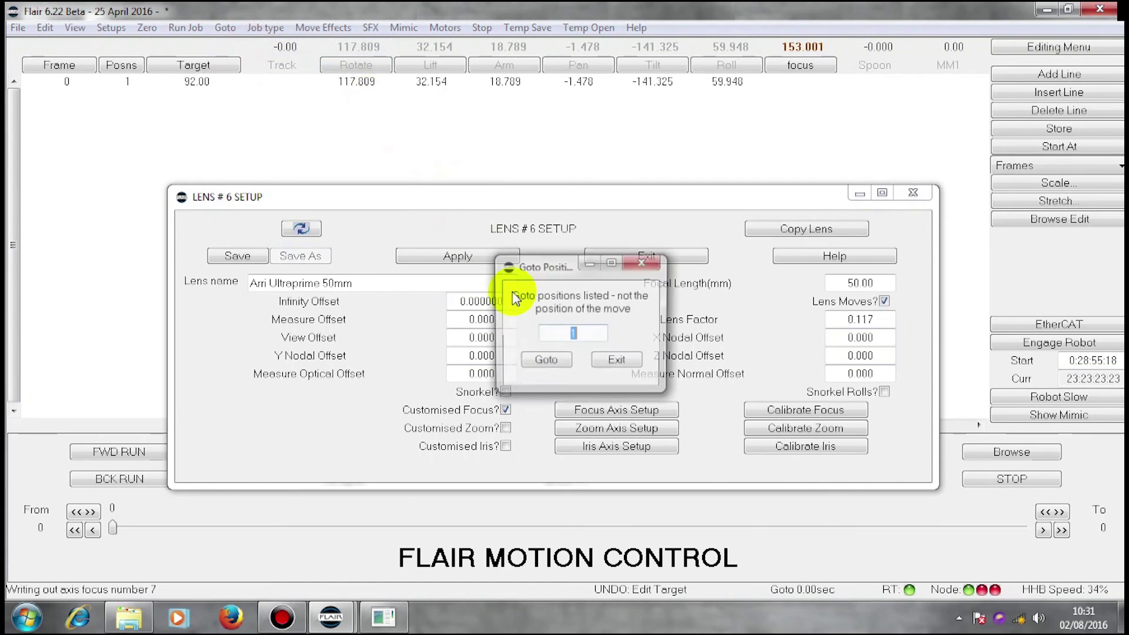
click(556, 358)
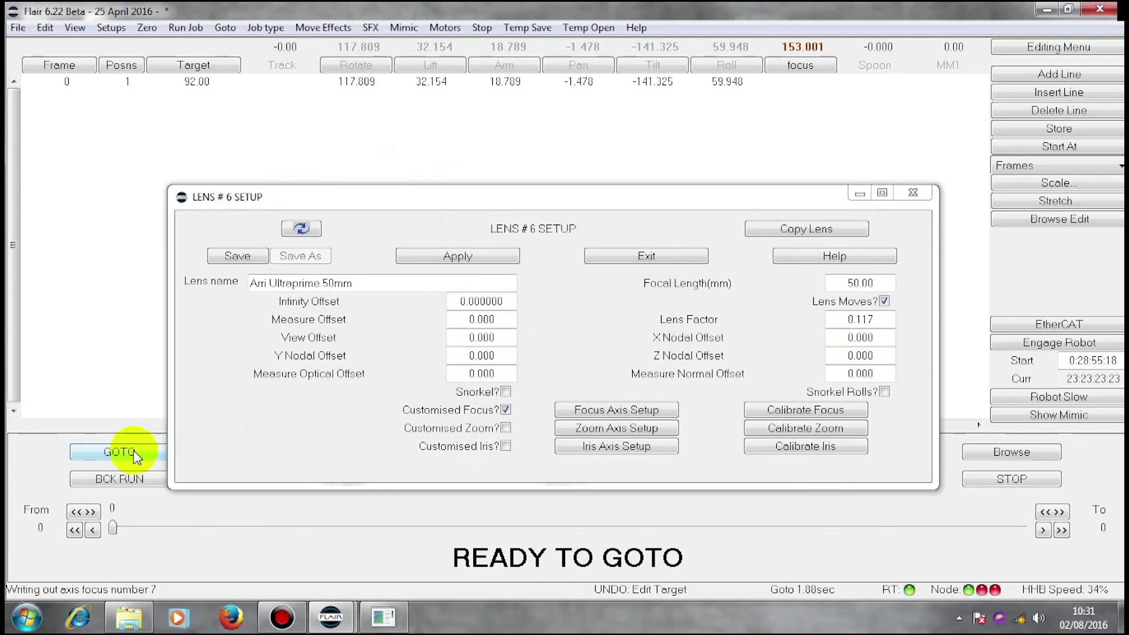